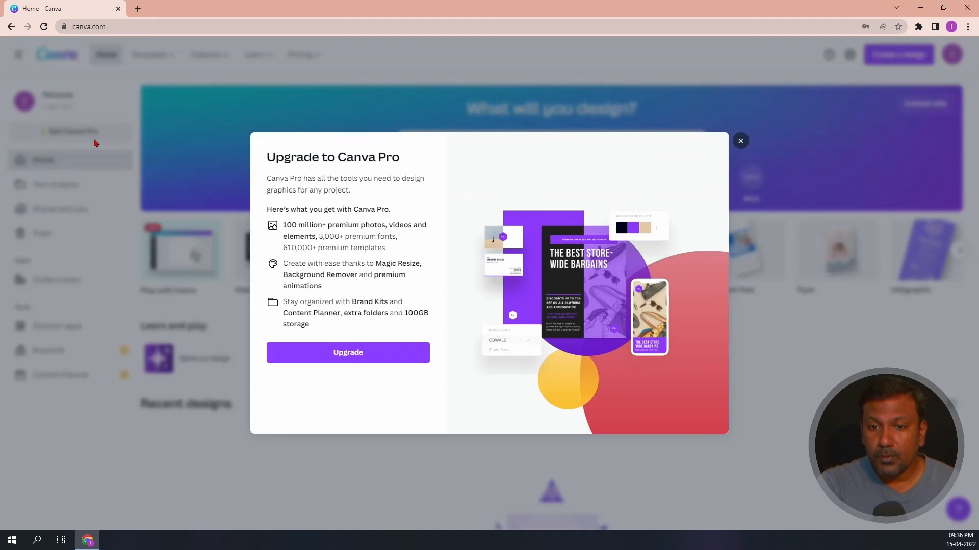
- Dismiss the Canva Pro upgrade offer and create a blank YouTube Channel Art design, found by searching "youtube"
{"action": "left_click", "coordinate": [740, 142]}
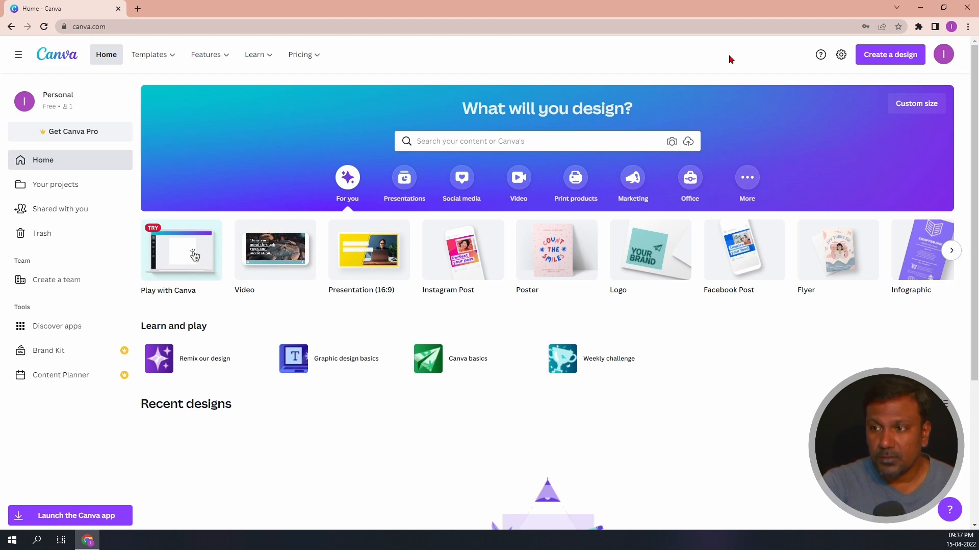
{"action": "left_click", "coordinate": [887, 57]}
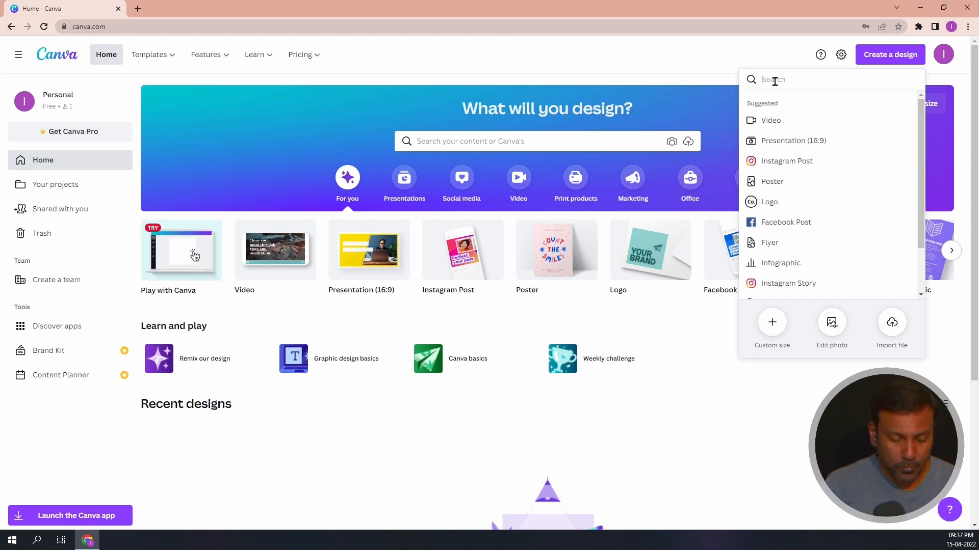
{"action": "type", "text": "youtube"}
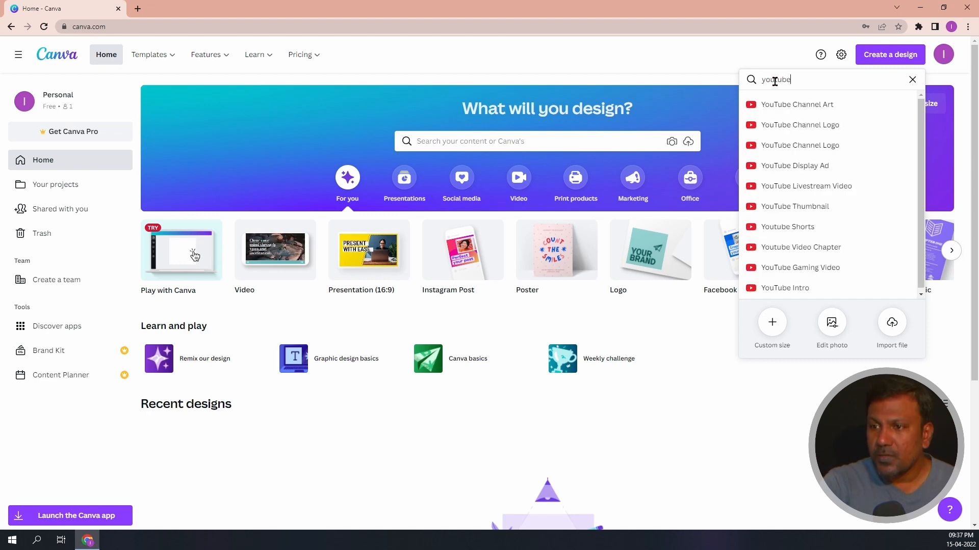
{"action": "left_click", "coordinate": [797, 106]}
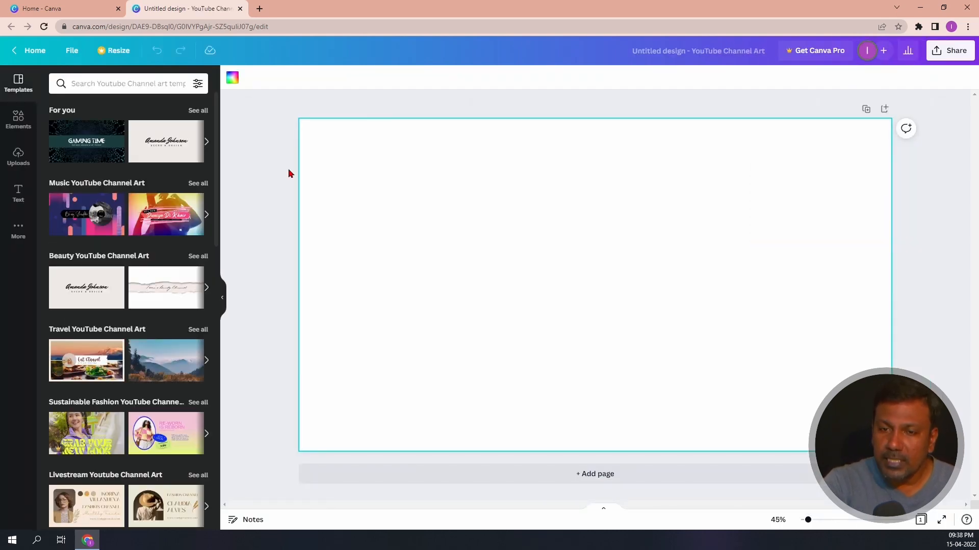
{"action": "left_click", "coordinate": [264, 316]}
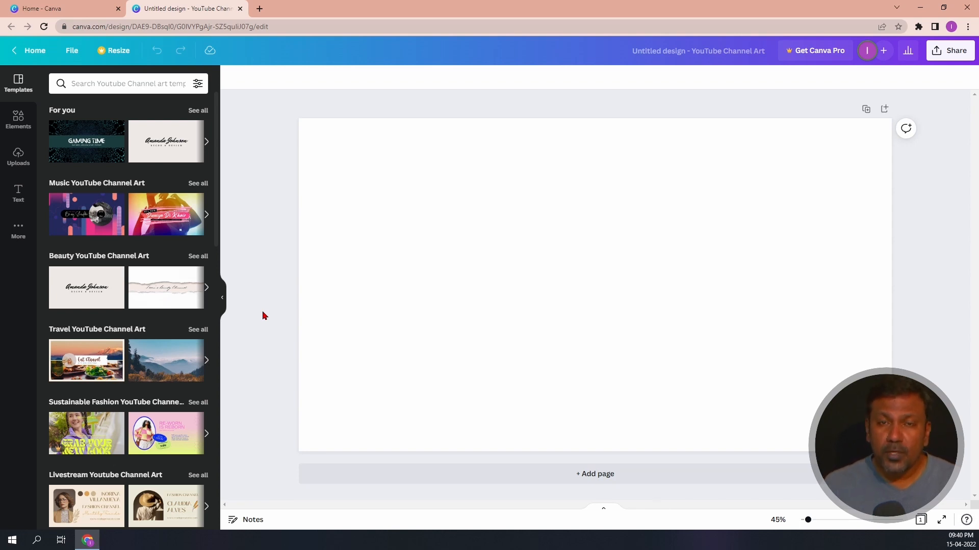
- Search Google Images for "youtube channel art template" in a new browser tab
{"action": "left_click", "coordinate": [260, 8]}
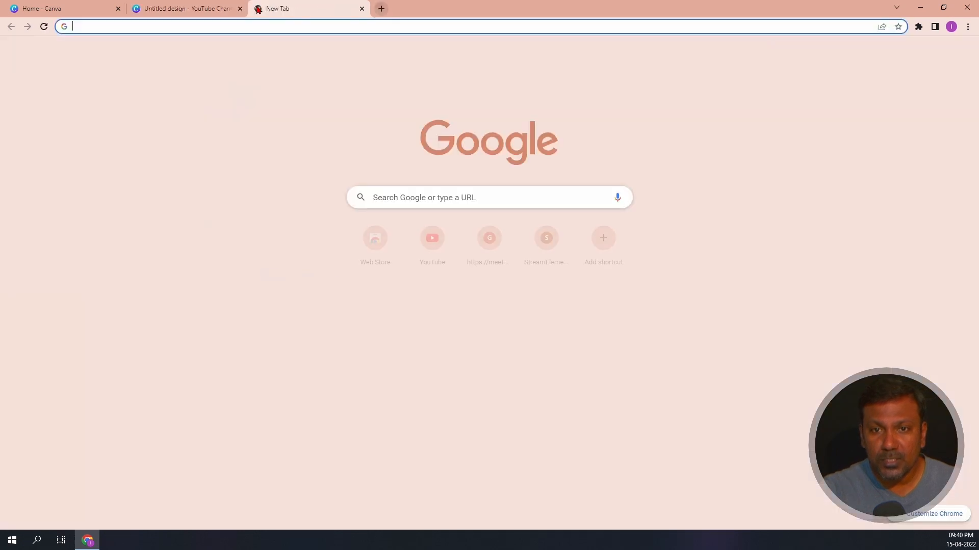
{"action": "left_click", "coordinate": [274, 26]}
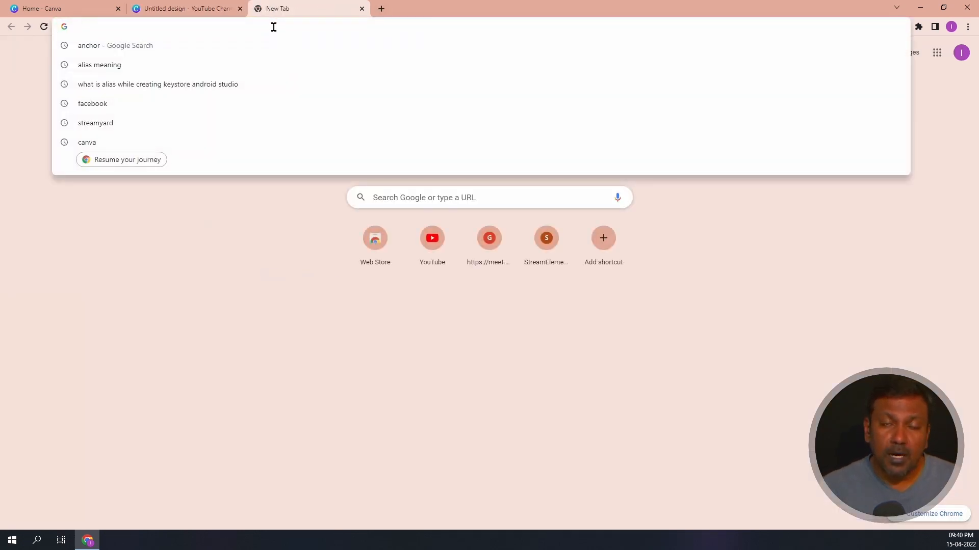
{"action": "left_click", "coordinate": [143, 92]}
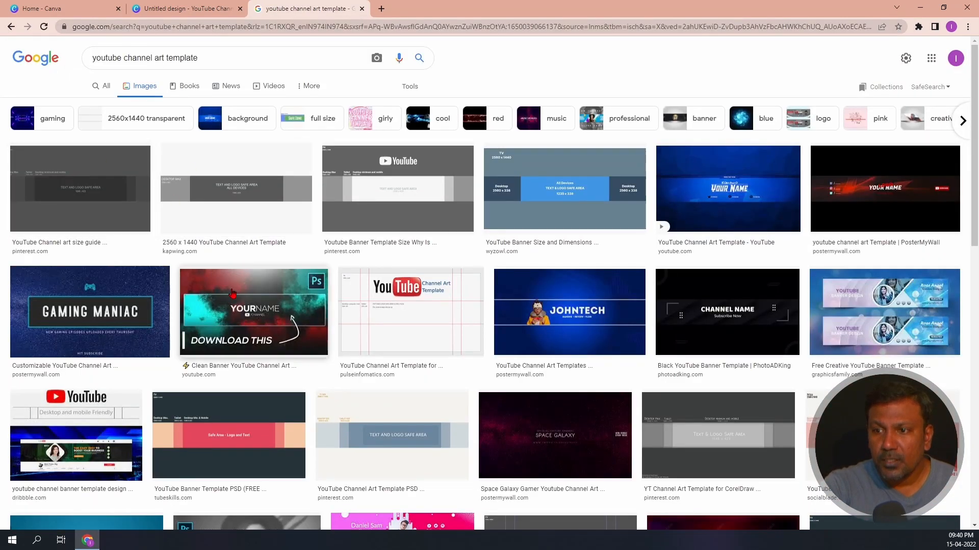
- Open the full-size image of the Pinterest "YouTube Channel art size guide" result in its own browser tab
{"action": "left_click", "coordinate": [84, 190]}
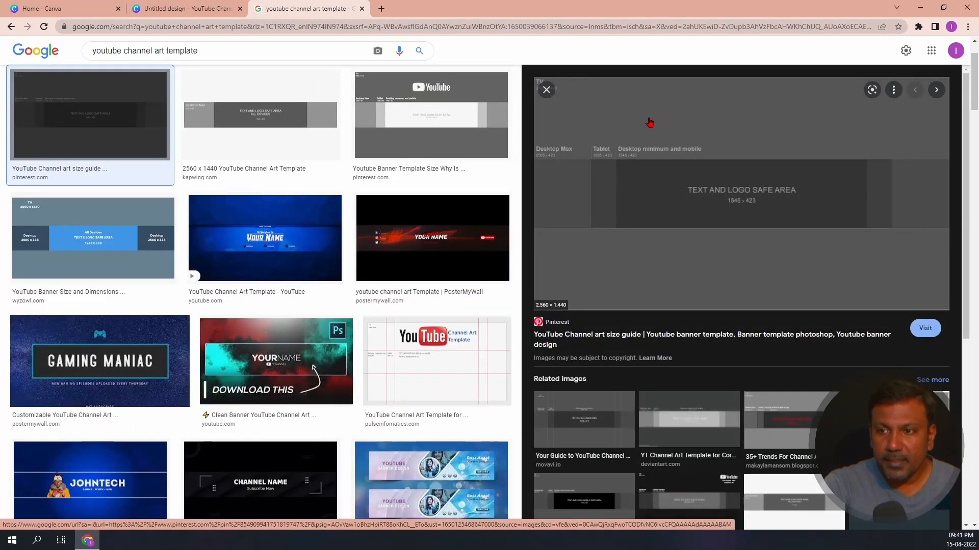
{"action": "right_click", "coordinate": [650, 121]}
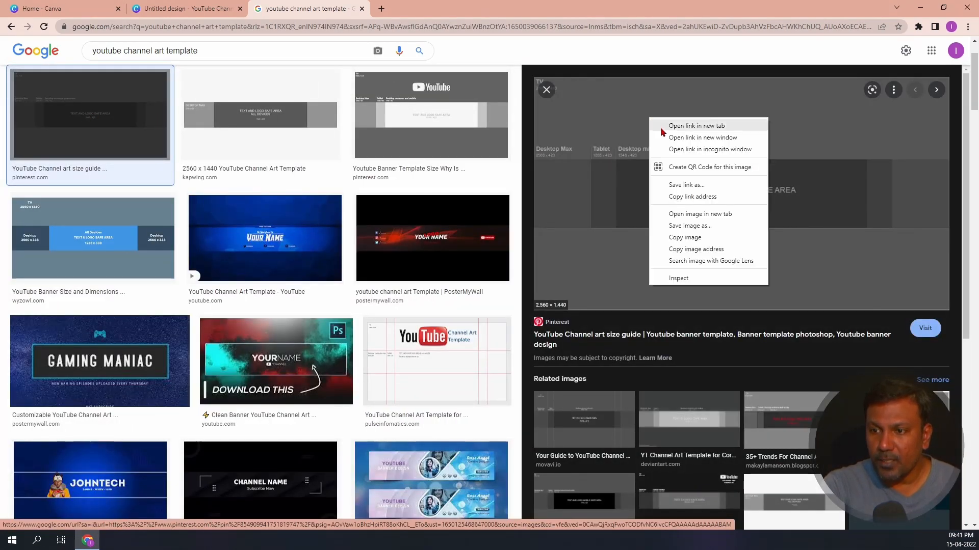
{"action": "left_click", "coordinate": [702, 214]}
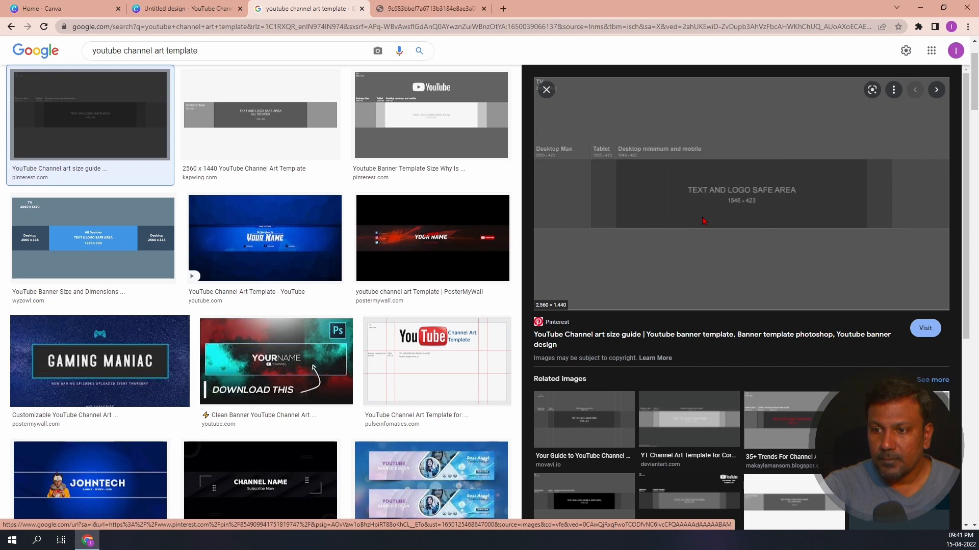
{"action": "left_click", "coordinate": [431, 8]}
- Save the channel art size guide as a JPEG image in Downloads and close the image and search tabs
{"action": "right_click", "coordinate": [390, 199]}
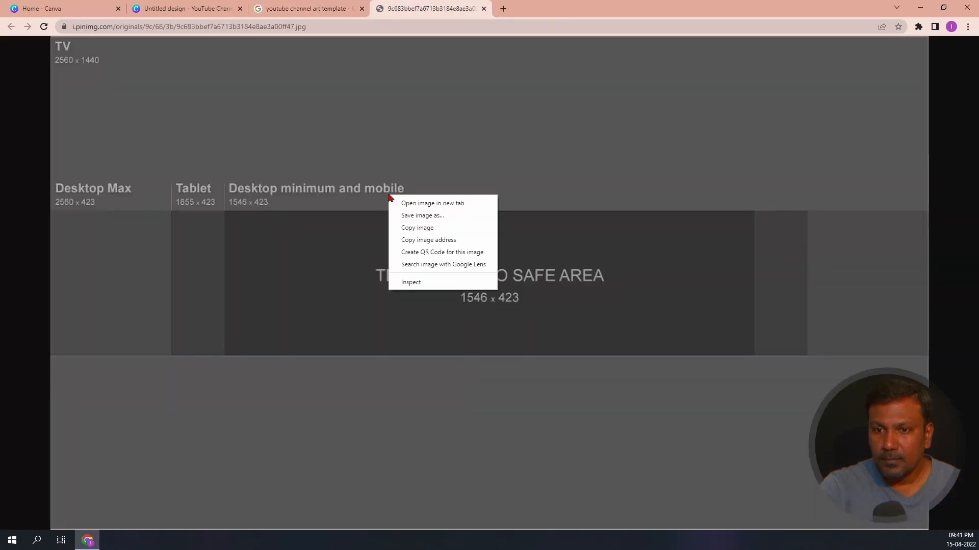
{"action": "left_click", "coordinate": [412, 214]}
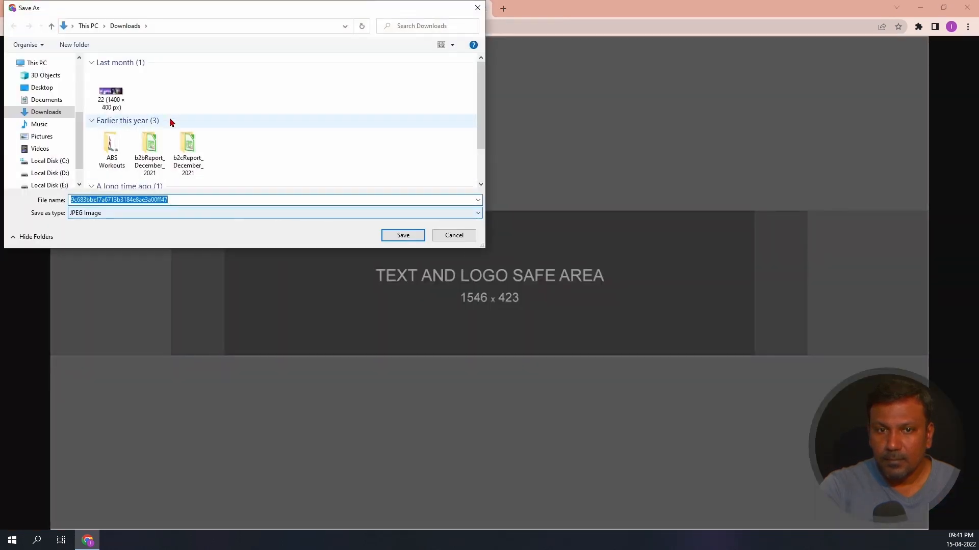
{"action": "left_click", "coordinate": [225, 200]}
{"action": "left_click", "coordinate": [402, 235]}
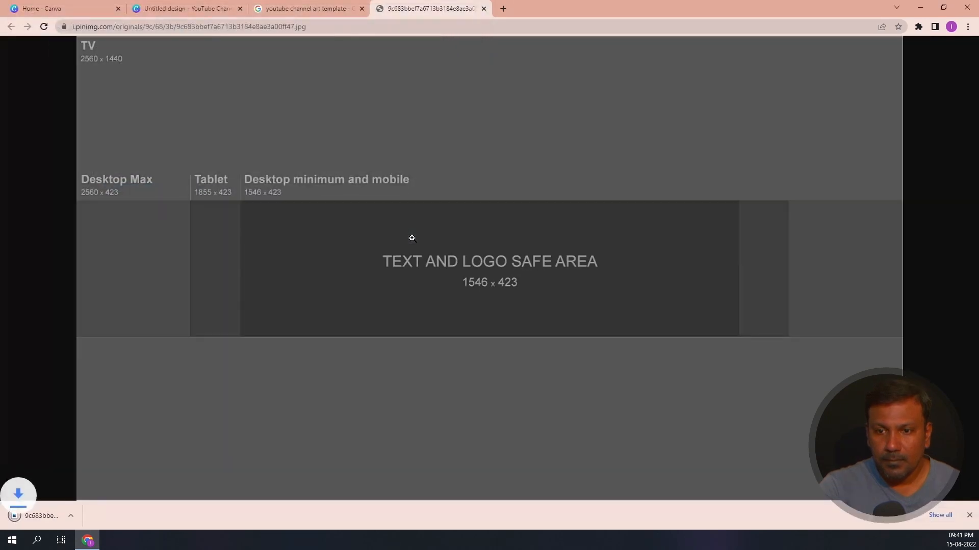
{"action": "key", "text": "ctrl+w"}
{"action": "key", "text": "ctrl+w"}
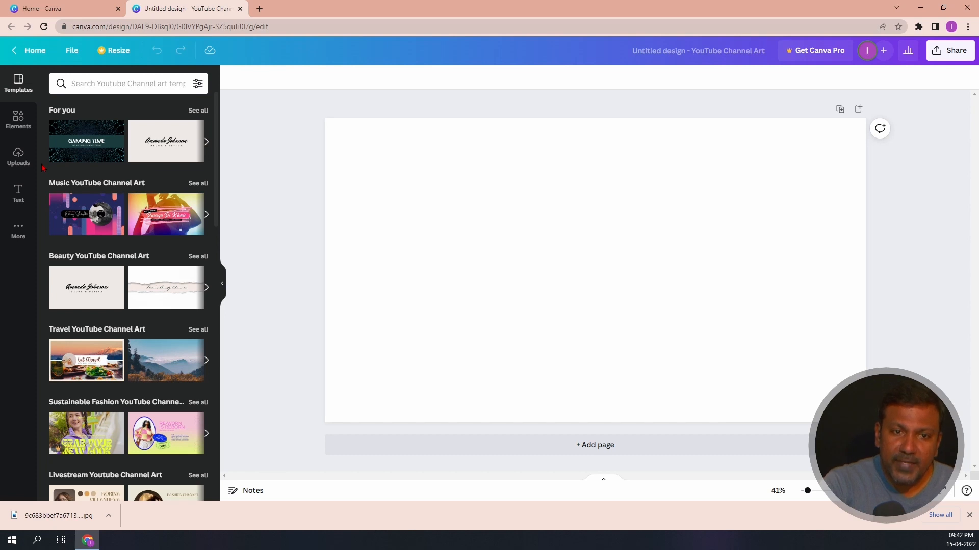
- Upload the downloaded size guide image 9c683bbef7a6713b3184e8ae3a00ff47 from Downloads to the Canva media library
{"action": "left_click", "coordinate": [18, 161]}
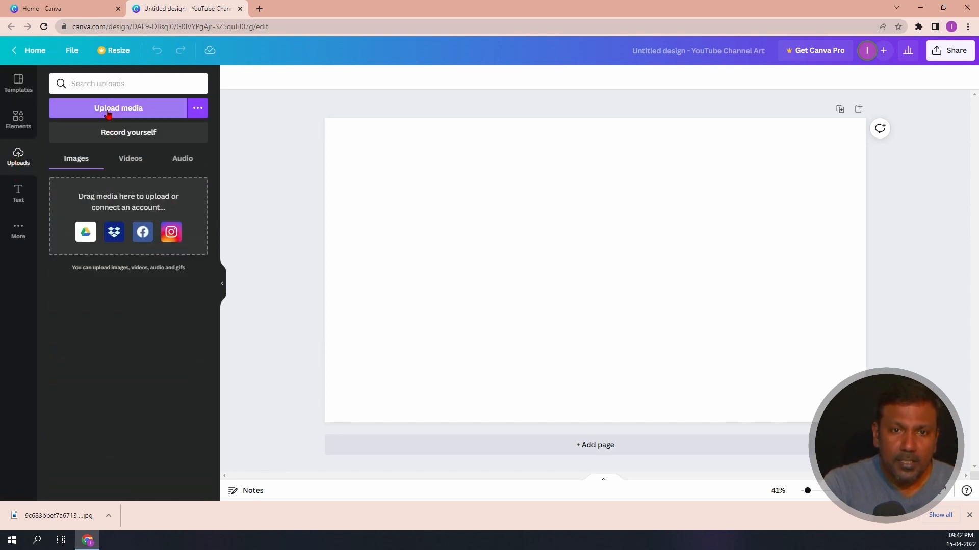
{"action": "left_click", "coordinate": [107, 113]}
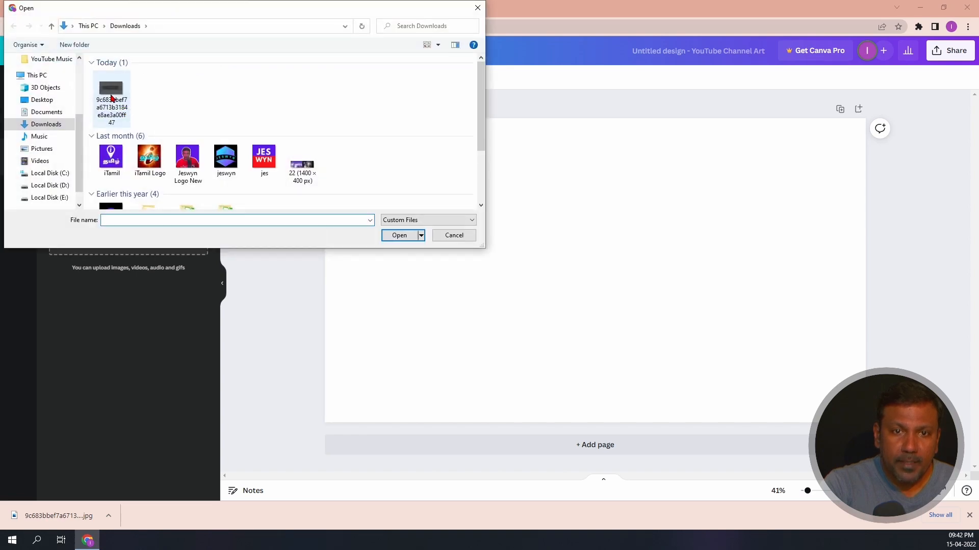
{"action": "left_click", "coordinate": [111, 98]}
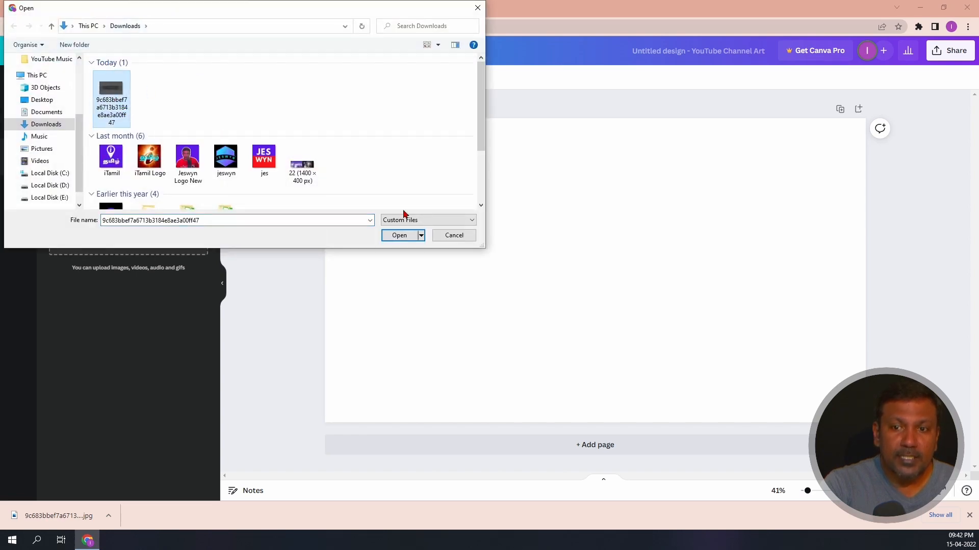
{"action": "left_click", "coordinate": [397, 240]}
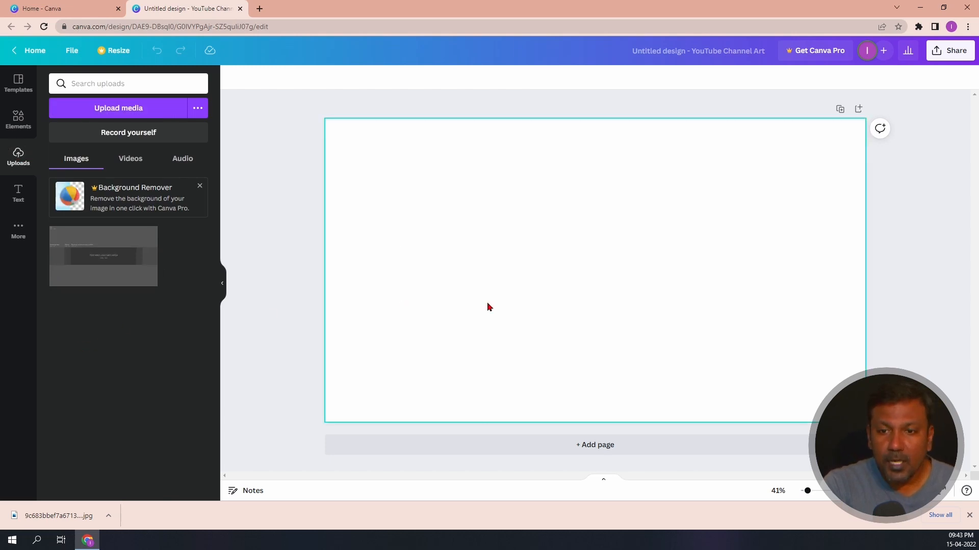
- Place the uploaded size guide on the page, scale it to fill the whole canvas, and lock it in place
{"action": "left_click", "coordinate": [105, 266]}
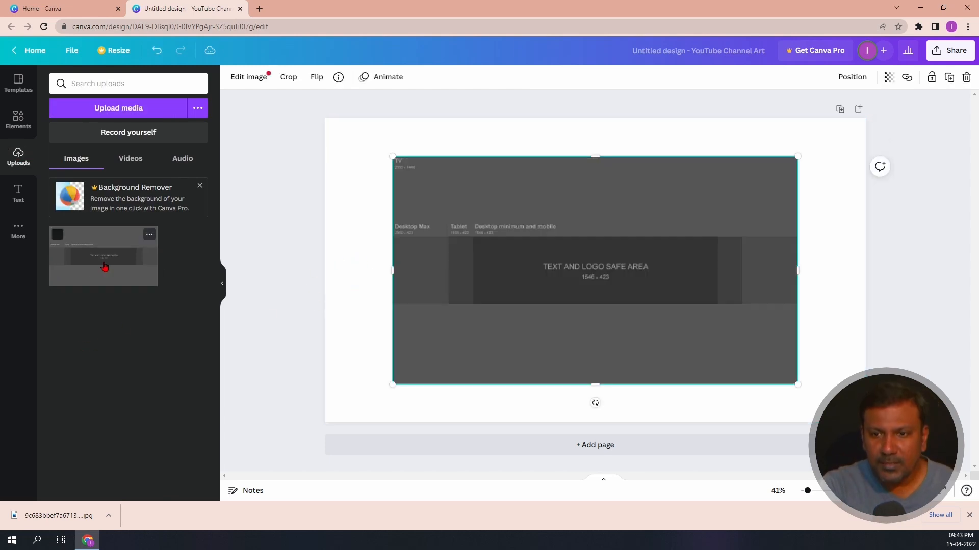
{"action": "left_click", "coordinate": [832, 331]}
{"action": "left_click_drag", "start_coordinate": [644, 281], "coordinate": [575, 240]}
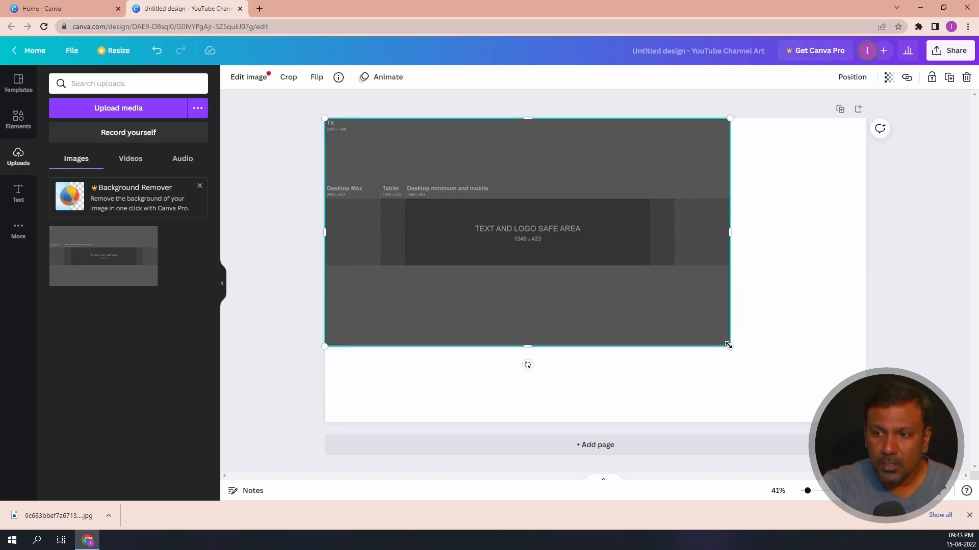
{"action": "left_click_drag", "start_coordinate": [734, 350], "coordinate": [865, 422]}
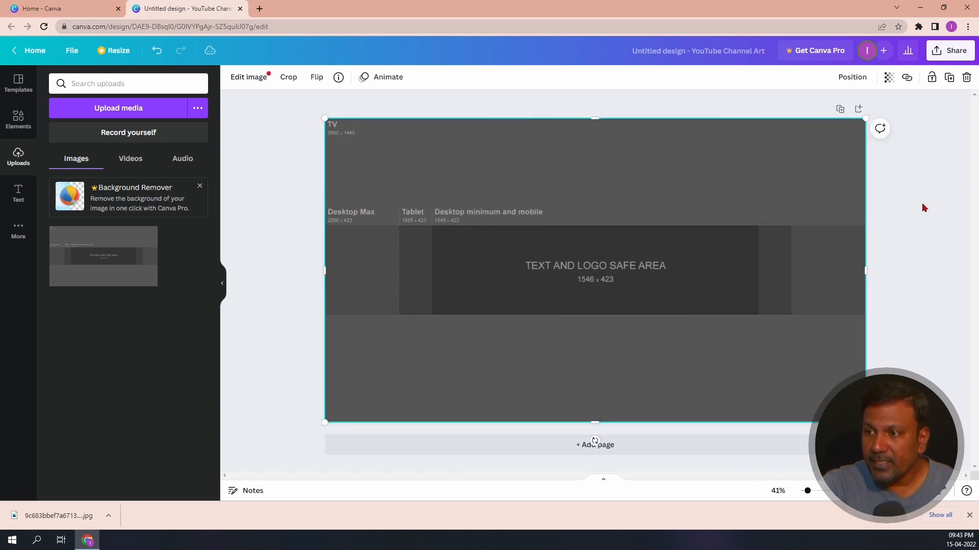
{"action": "left_click", "coordinate": [932, 79]}
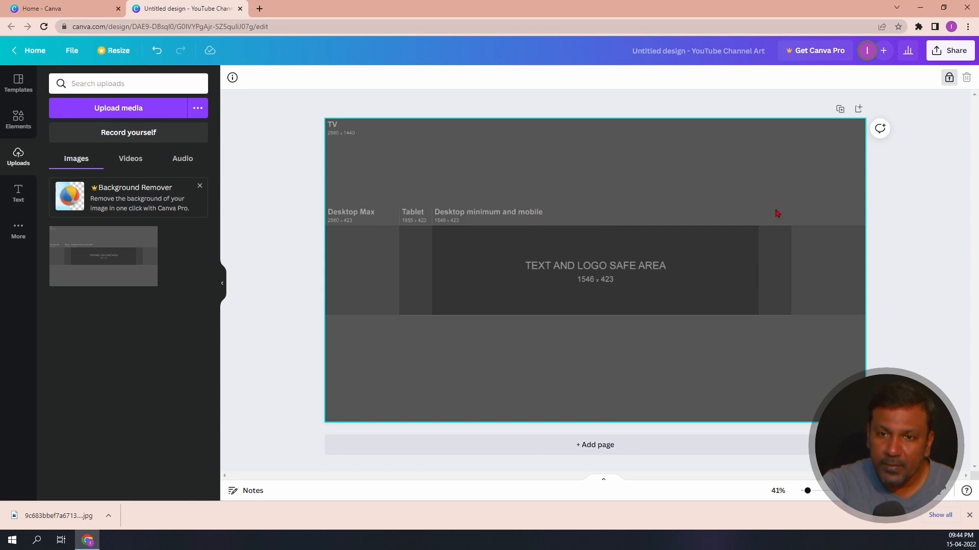
{"action": "left_click", "coordinate": [903, 352]}
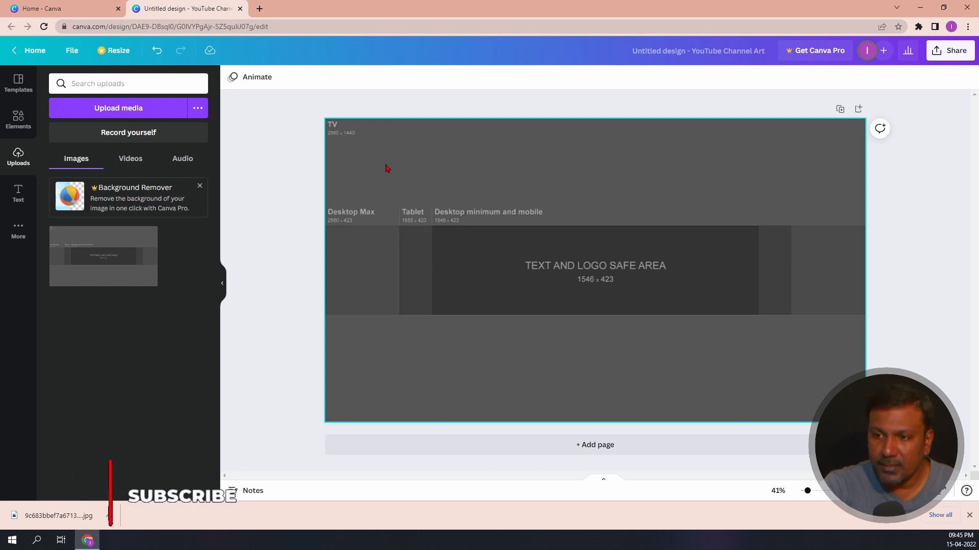
- Open the Pexels free image library from Canva's additional content apps
{"action": "left_click", "coordinate": [780, 197]}
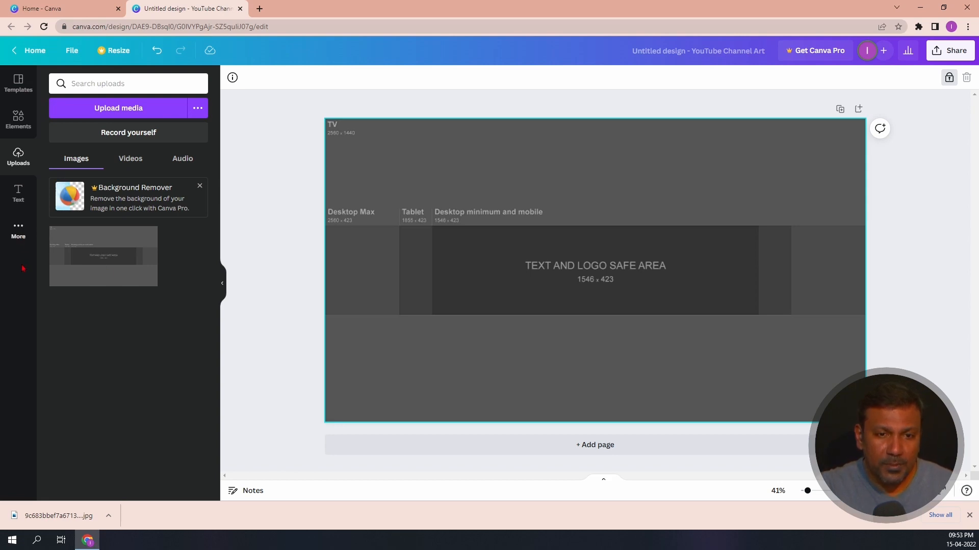
{"action": "left_click", "coordinate": [19, 233]}
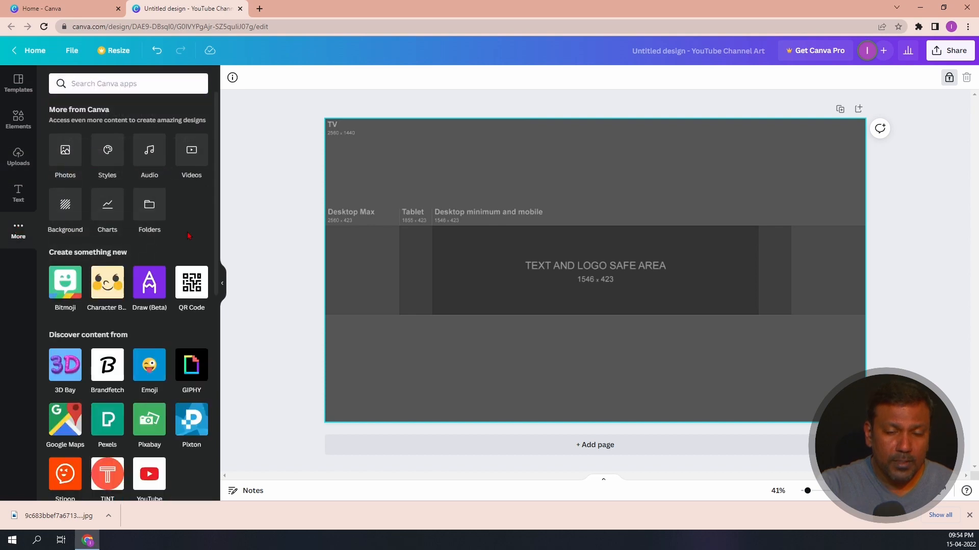
{"action": "scroll", "coordinate": [48, 312], "scroll_direction": "down", "scroll_amount": 2}
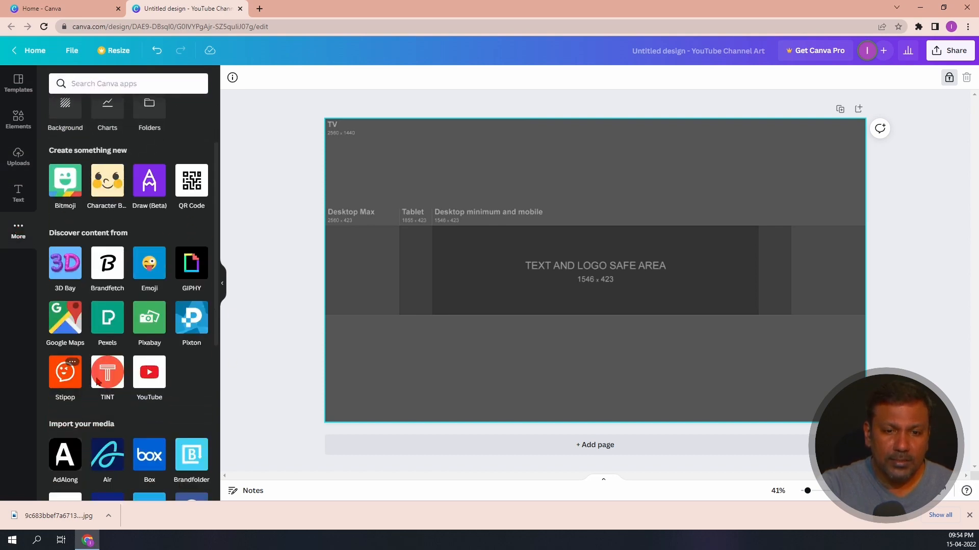
{"action": "scroll", "coordinate": [200, 372], "scroll_direction": "down", "scroll_amount": 5}
{"action": "scroll", "coordinate": [153, 352], "scroll_direction": "up", "scroll_amount": 6}
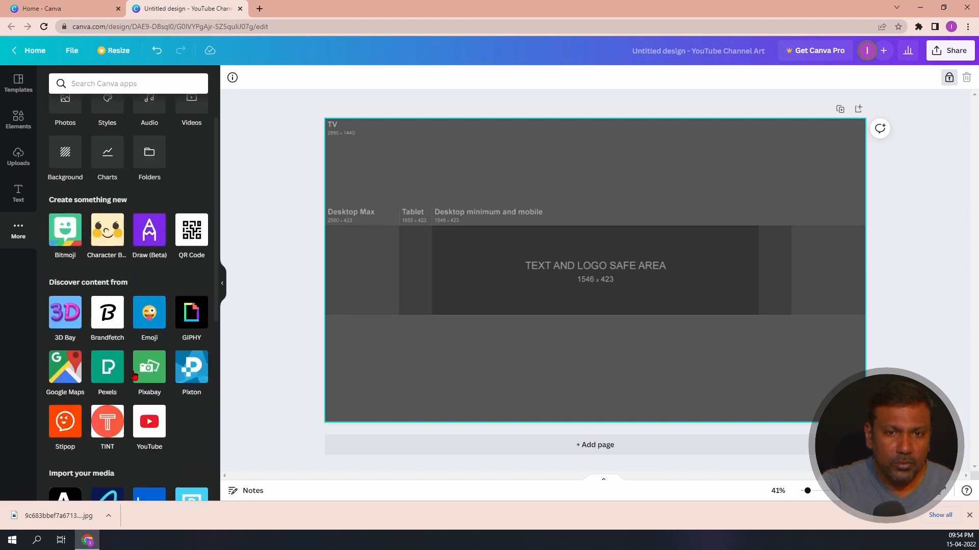
{"action": "left_click", "coordinate": [108, 371]}
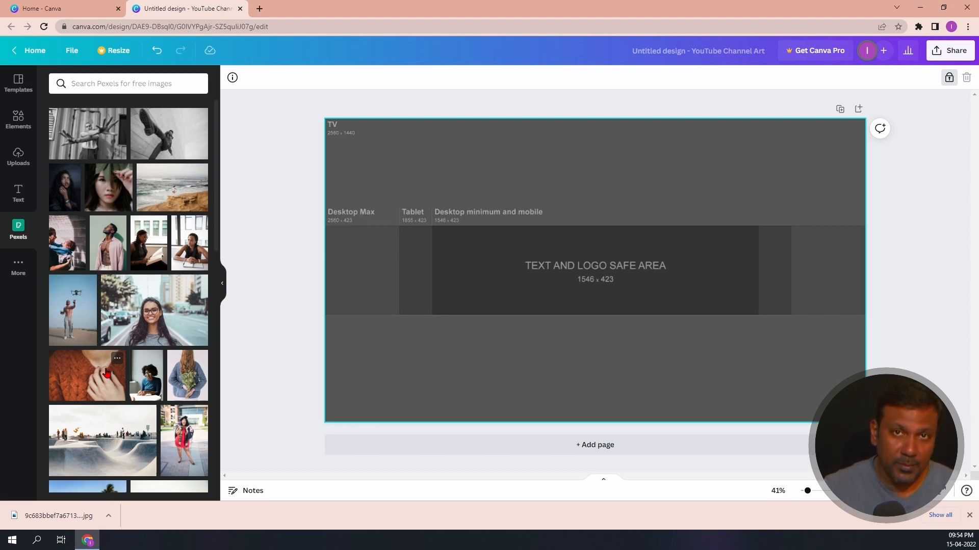
- Search the Pexels library for "technology" images
{"action": "left_click", "coordinate": [116, 85]}
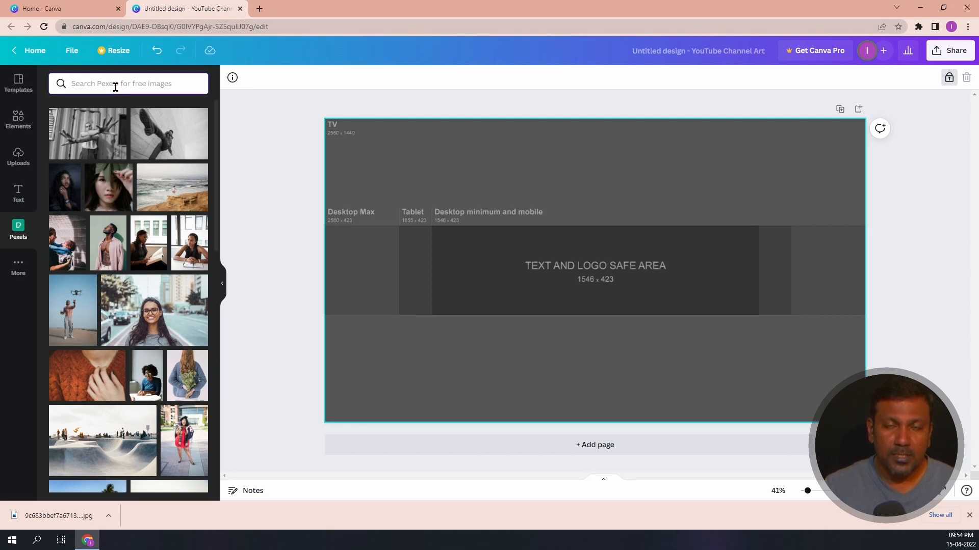
{"action": "type", "text": "content creation"}
{"action": "key", "text": "Return"}
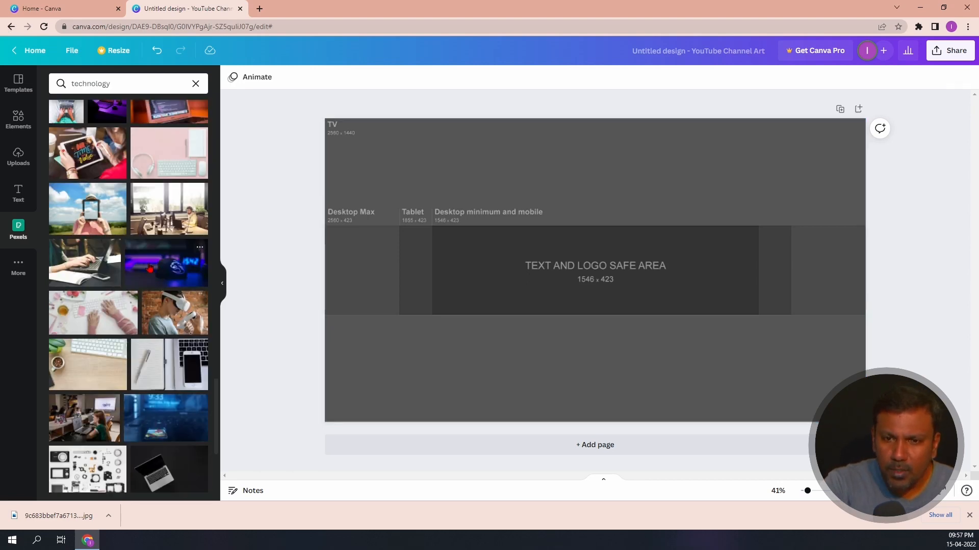
{"action": "left_click", "coordinate": [149, 268]}
{"action": "left_click_drag", "start_coordinate": [624, 270], "coordinate": [565, 240]}
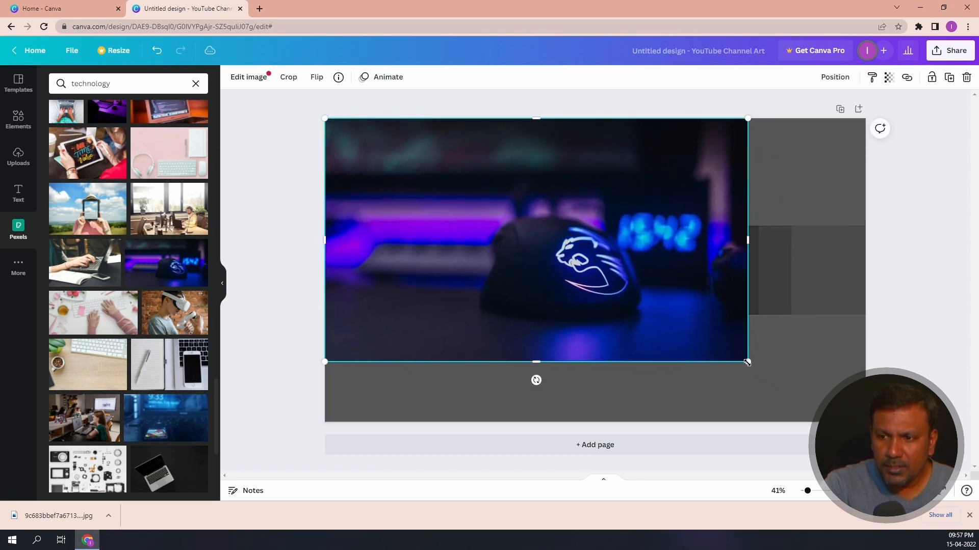
{"action": "left_click_drag", "start_coordinate": [747, 362], "coordinate": [865, 429]}
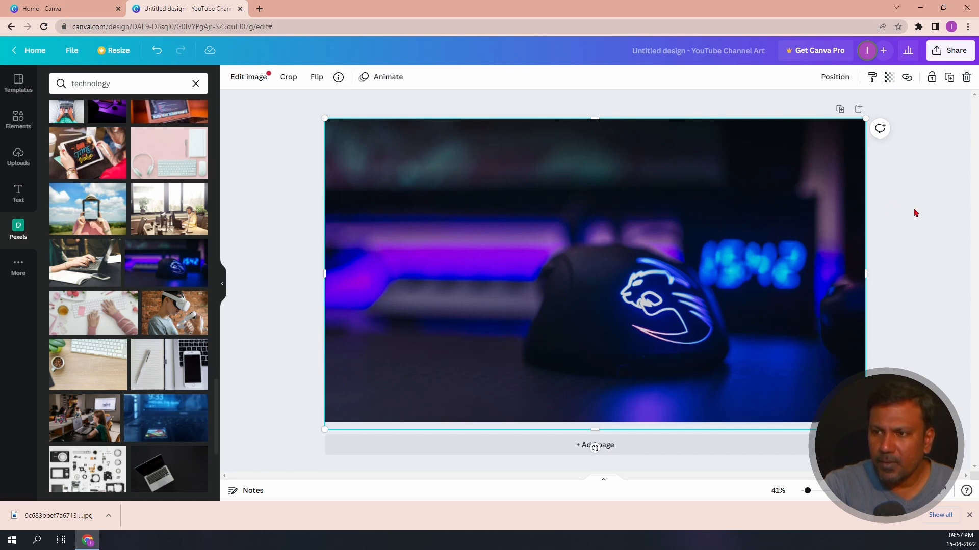
{"action": "key", "text": "Delete"}
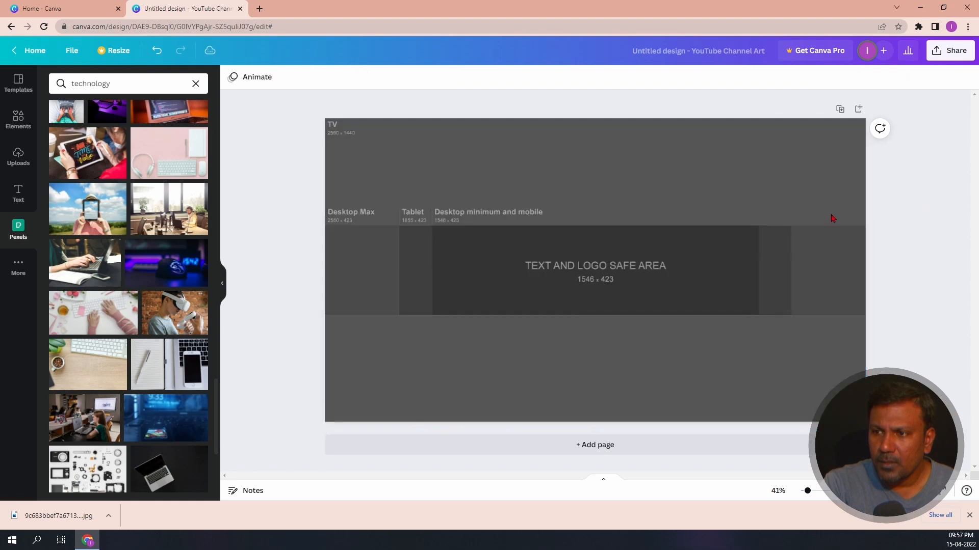
- Add the Pexels photo of the glowing gaming mouse to the page and enlarge it to cover the whole canvas
{"action": "left_click", "coordinate": [168, 263]}
{"action": "left_click_drag", "start_coordinate": [589, 265], "coordinate": [533, 236]}
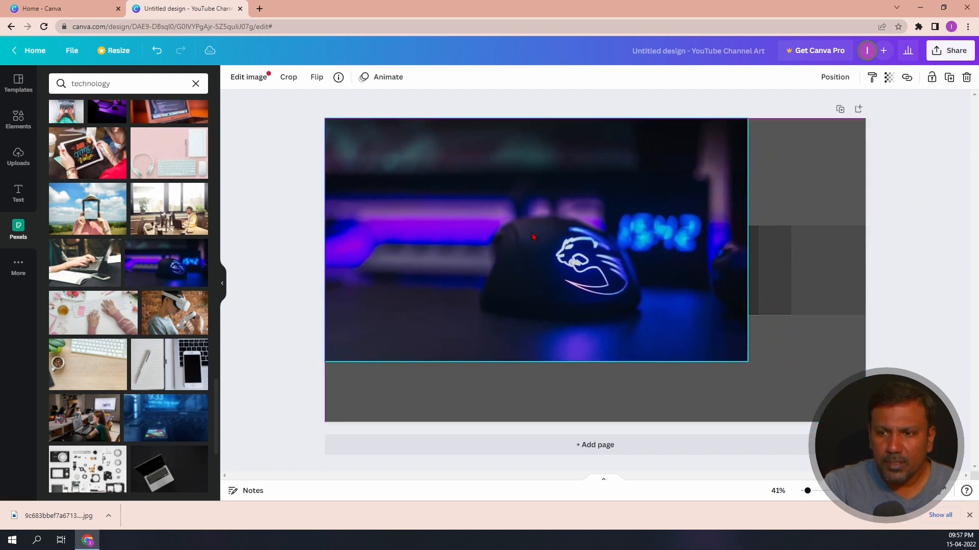
{"action": "left_click_drag", "start_coordinate": [748, 362], "coordinate": [880, 439]}
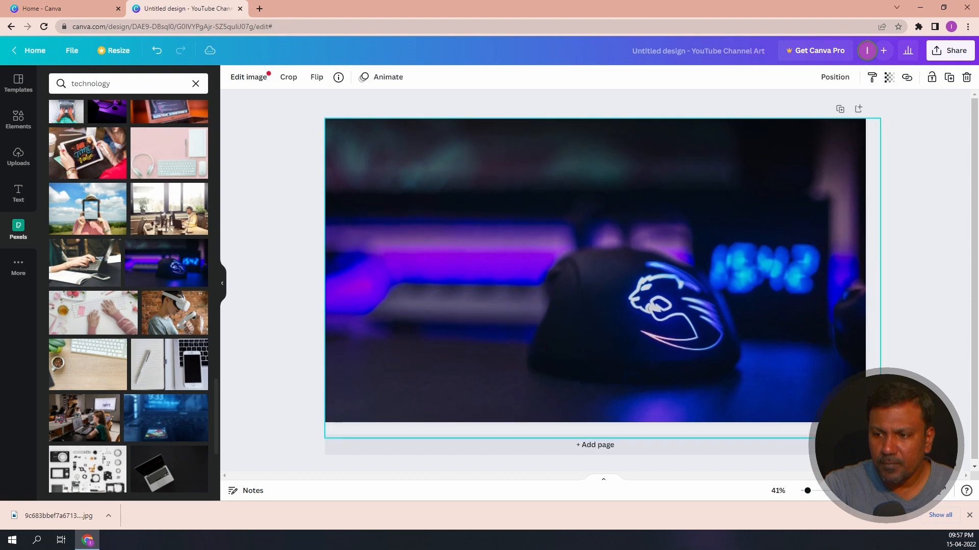
{"action": "left_click_drag", "start_coordinate": [752, 356], "coordinate": [747, 359]}
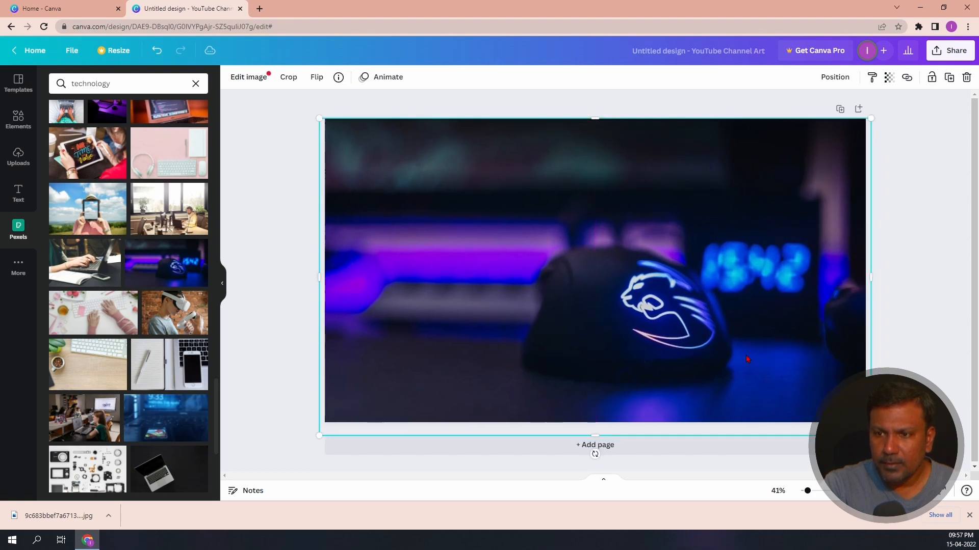
- Set the mouse photo's transparency to 27 so the size guide shows through, and lock the photo in place
{"action": "left_click", "coordinate": [889, 78]}
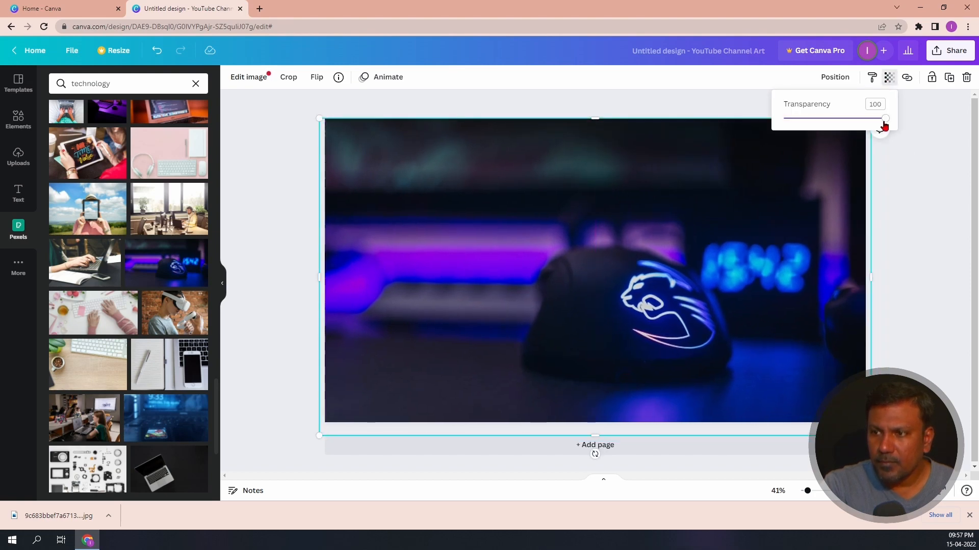
{"action": "left_click_drag", "start_coordinate": [884, 126], "coordinate": [811, 125]}
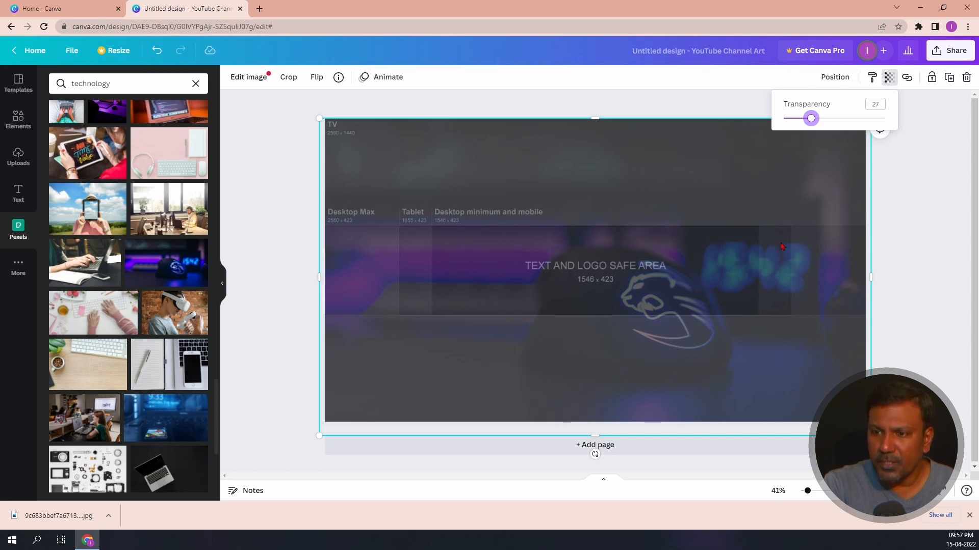
{"action": "left_click", "coordinate": [917, 290]}
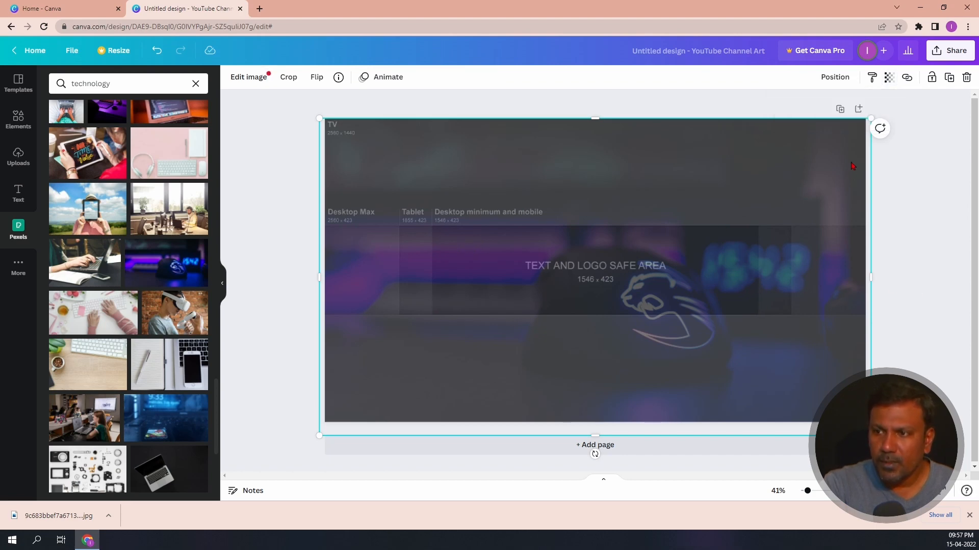
{"action": "left_click", "coordinate": [932, 77]}
{"action": "left_click", "coordinate": [935, 121]}
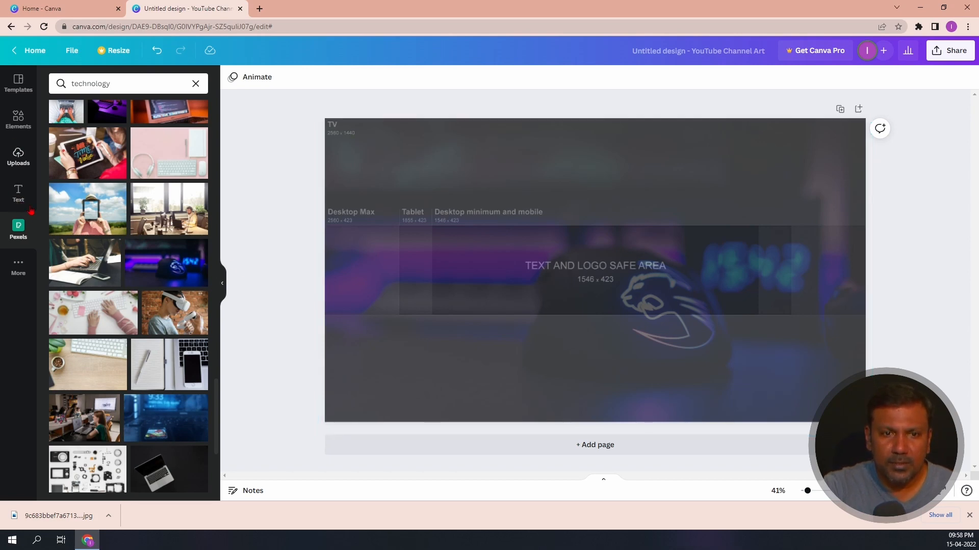
- Examine the available text styles and font combinations for the channel title
{"action": "left_click", "coordinate": [18, 195]}
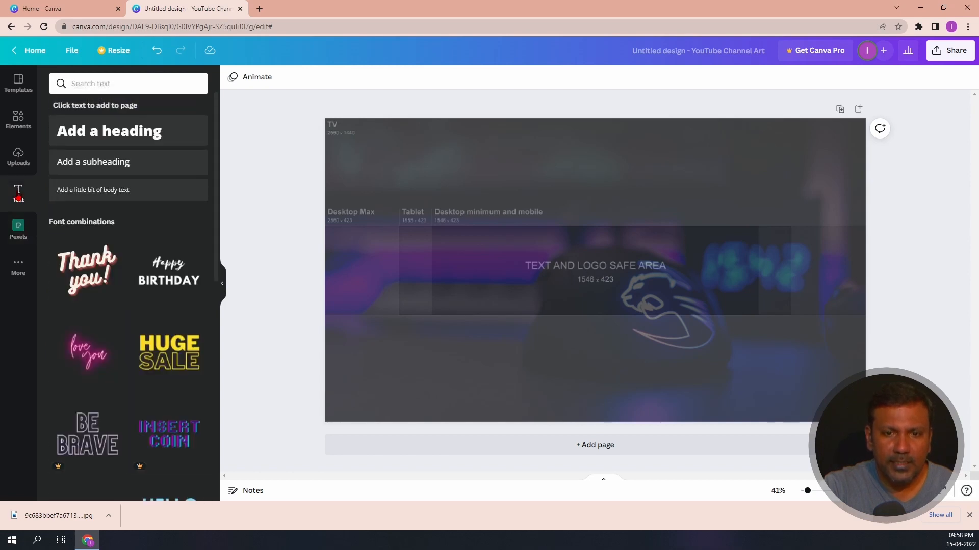
{"action": "scroll", "coordinate": [152, 288], "scroll_direction": "down", "scroll_amount": 4}
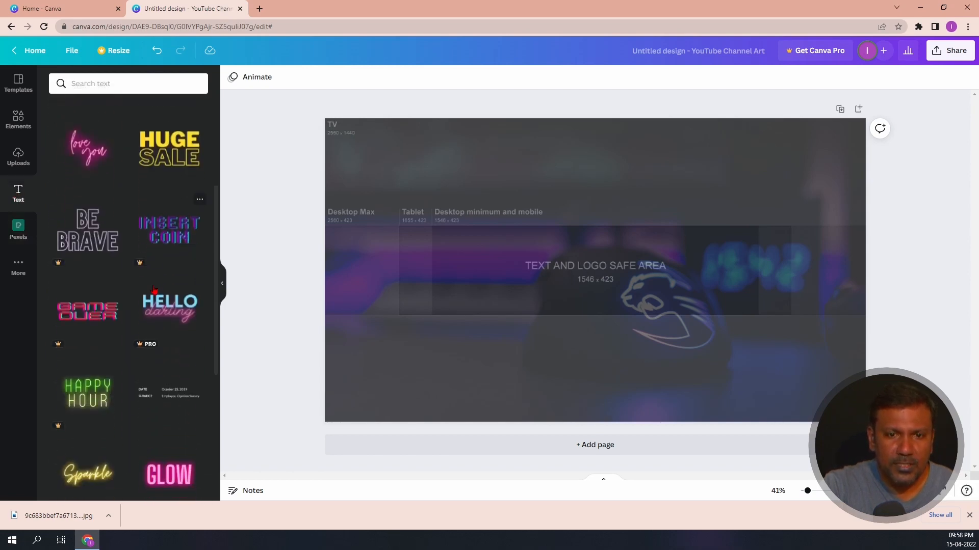
{"action": "scroll", "coordinate": [135, 358], "scroll_direction": "up", "scroll_amount": 5}
{"action": "scroll", "coordinate": [135, 331], "scroll_direction": "down", "scroll_amount": 10}
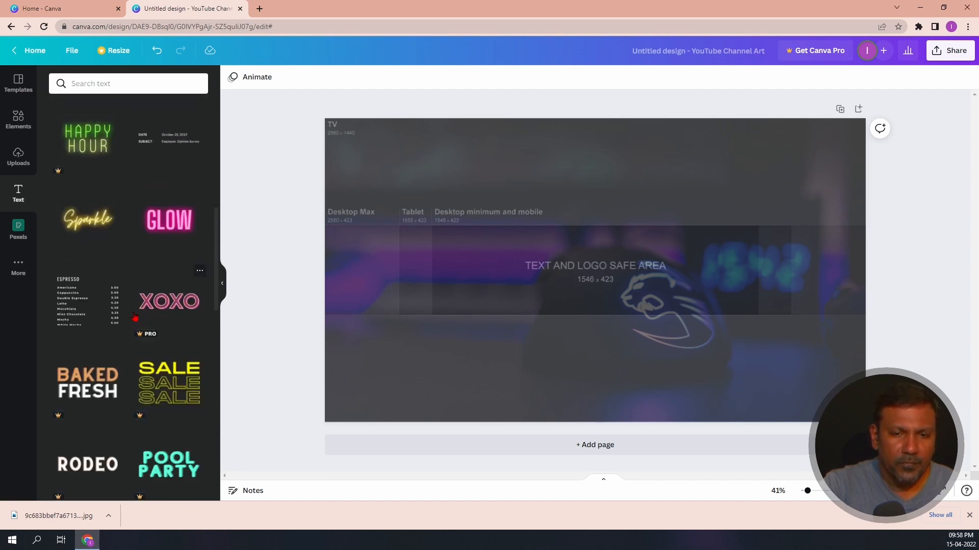
{"action": "scroll", "coordinate": [145, 387], "scroll_direction": "down", "scroll_amount": 4}
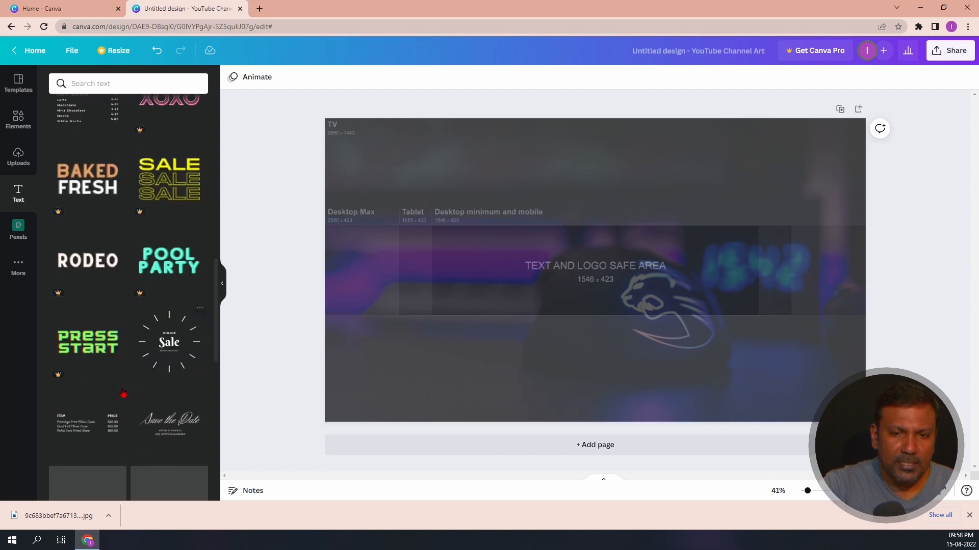
{"action": "scroll", "coordinate": [123, 390], "scroll_direction": "up", "scroll_amount": 6}
{"action": "scroll", "coordinate": [123, 390], "scroll_direction": "up", "scroll_amount": 5}
{"action": "scroll", "coordinate": [56, 274], "scroll_direction": "down", "scroll_amount": 2}
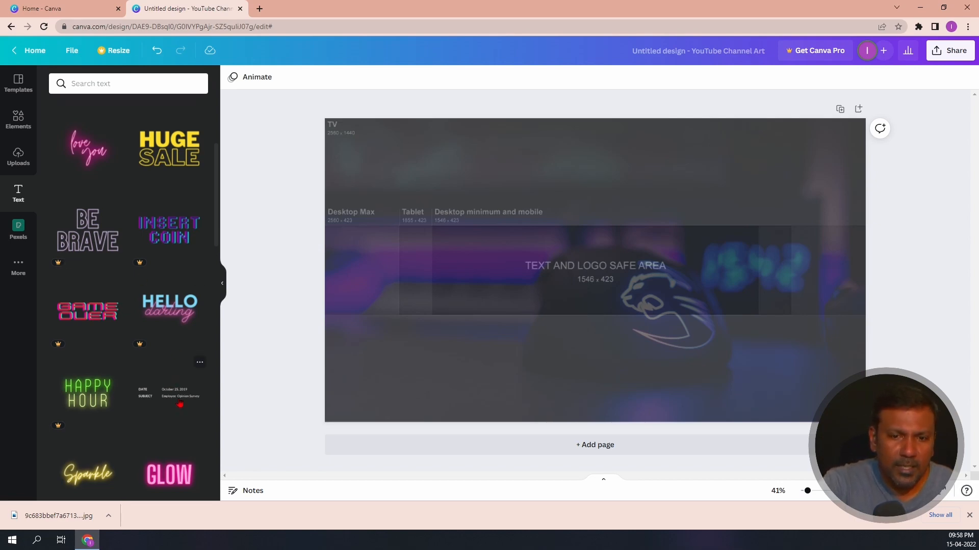
{"action": "scroll", "coordinate": [144, 395], "scroll_direction": "down", "scroll_amount": 4}
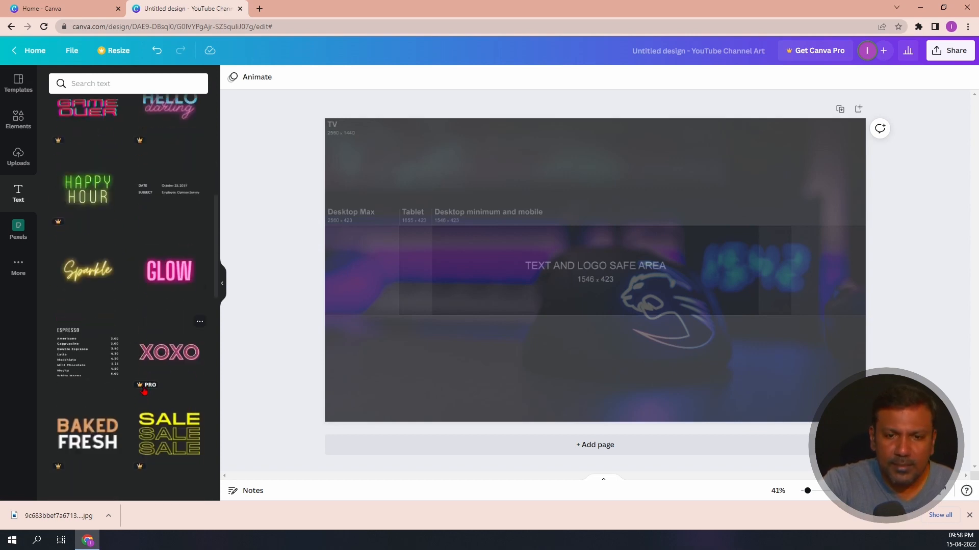
{"action": "scroll", "coordinate": [144, 392], "scroll_direction": "down", "scroll_amount": 3}
{"action": "scroll", "coordinate": [99, 357], "scroll_direction": "up", "scroll_amount": 8}
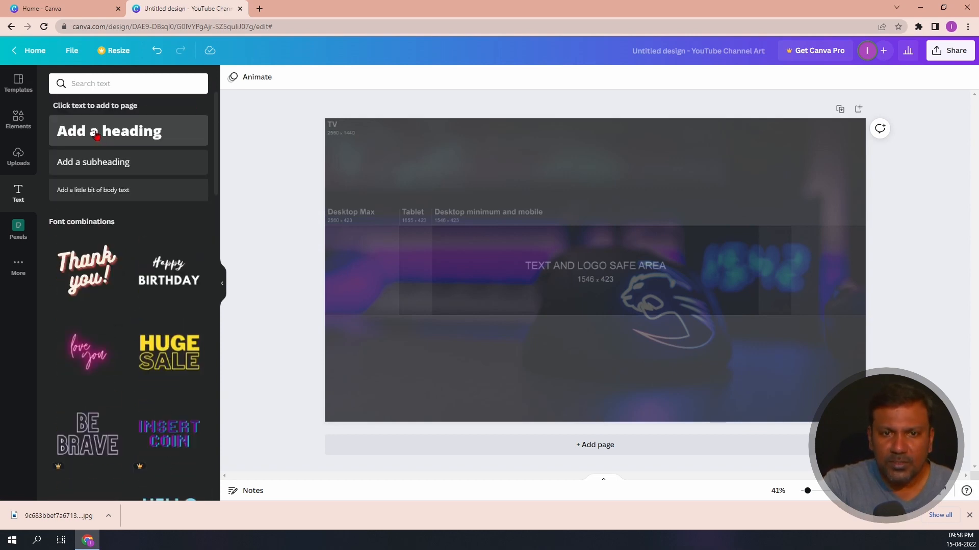
- Add a heading in the upper part of the text and logo safe area and make it read "Total Content Making"
{"action": "left_click", "coordinate": [96, 136]}
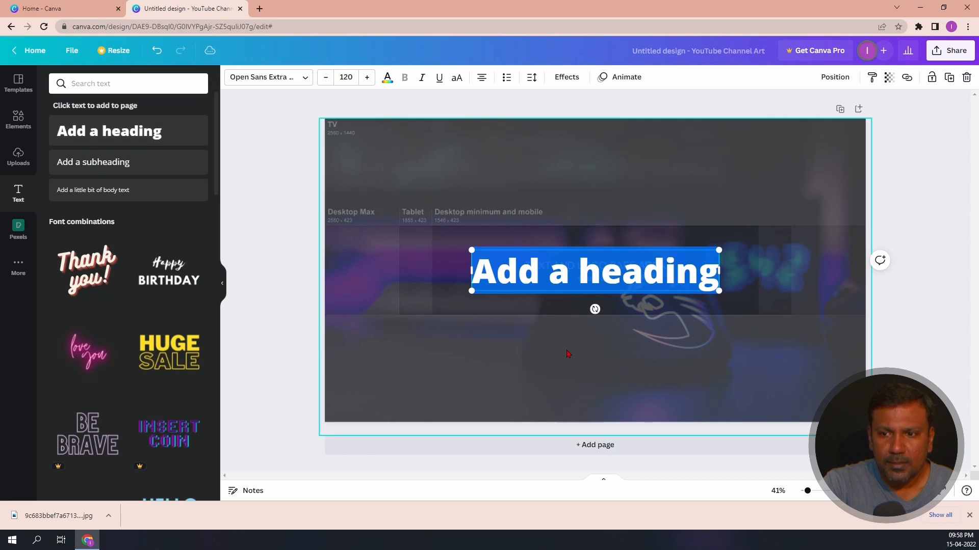
{"action": "left_click", "coordinate": [552, 309]}
{"action": "left_click", "coordinate": [576, 280]}
{"action": "left_click_drag", "start_coordinate": [575, 280], "coordinate": [579, 259]}
{"action": "double_click", "coordinate": [602, 255]}
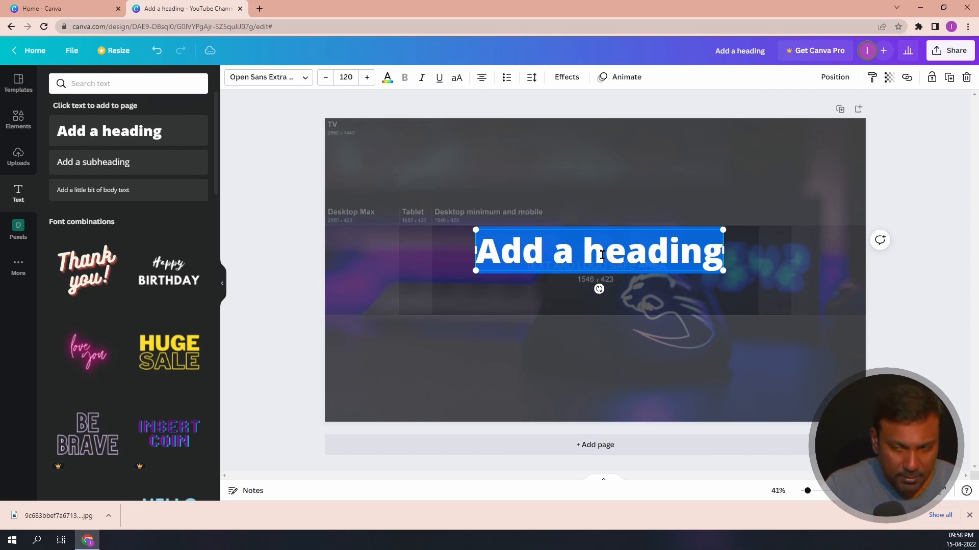
{"action": "key", "text": "BackSpace"}
{"action": "type", "text": "Total Content Making"}
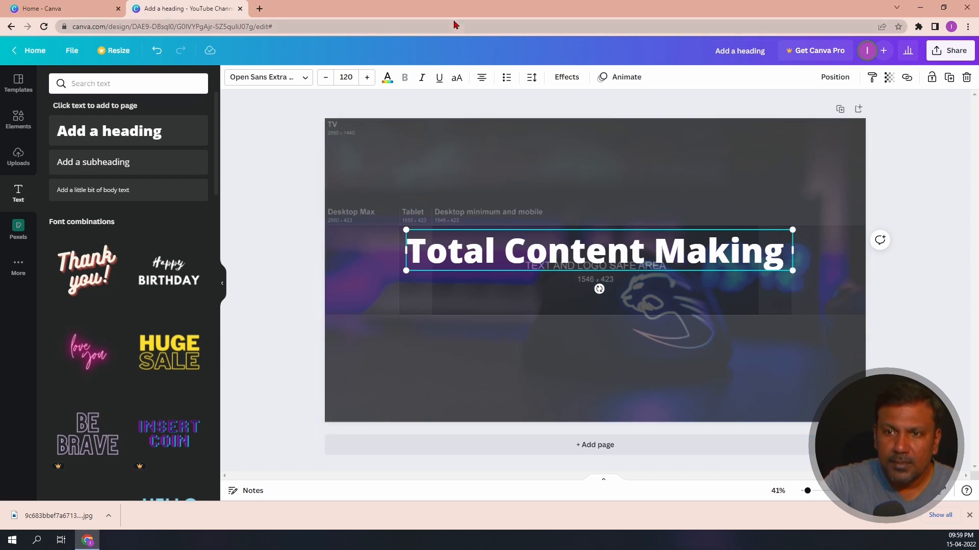
- Change the title's font to Anton, then shrink and reposition it to fit within the safe area
{"action": "left_click", "coordinate": [286, 85]}
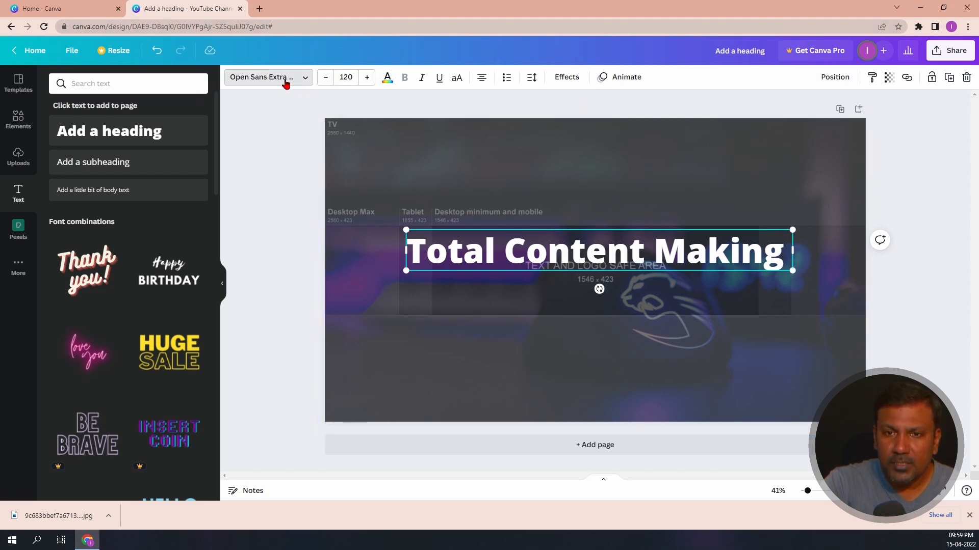
{"action": "triple_click", "coordinate": [509, 247]}
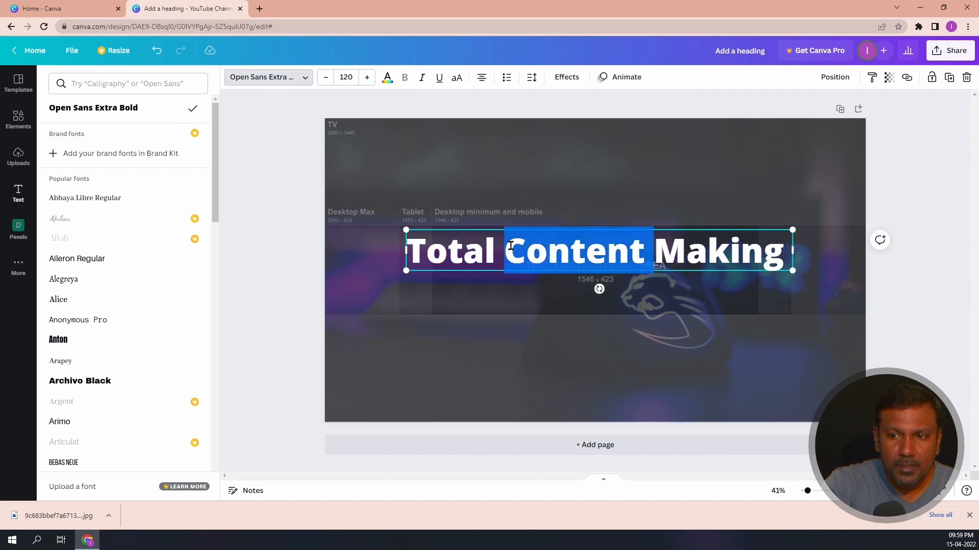
{"action": "left_click", "coordinate": [286, 81]}
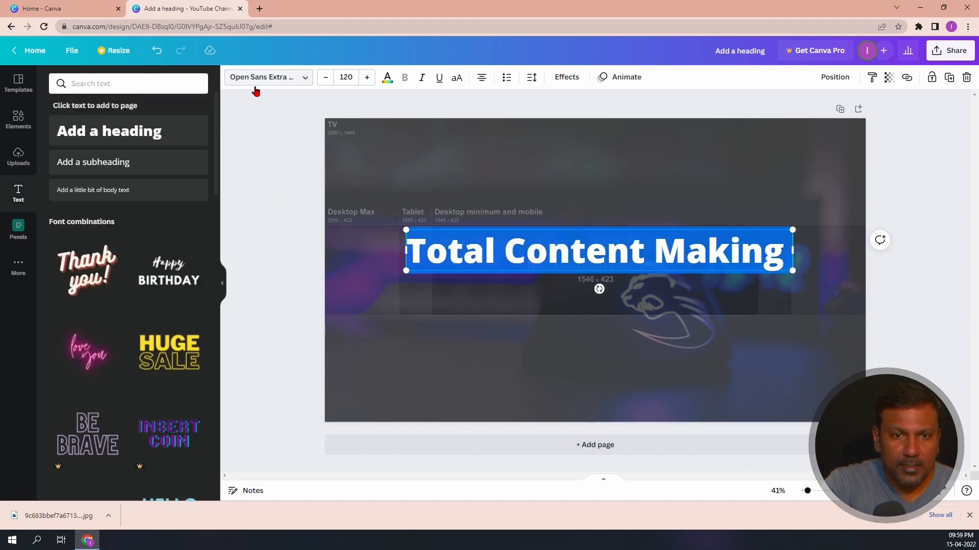
{"action": "left_click", "coordinate": [301, 83]}
{"action": "left_click", "coordinate": [109, 341]}
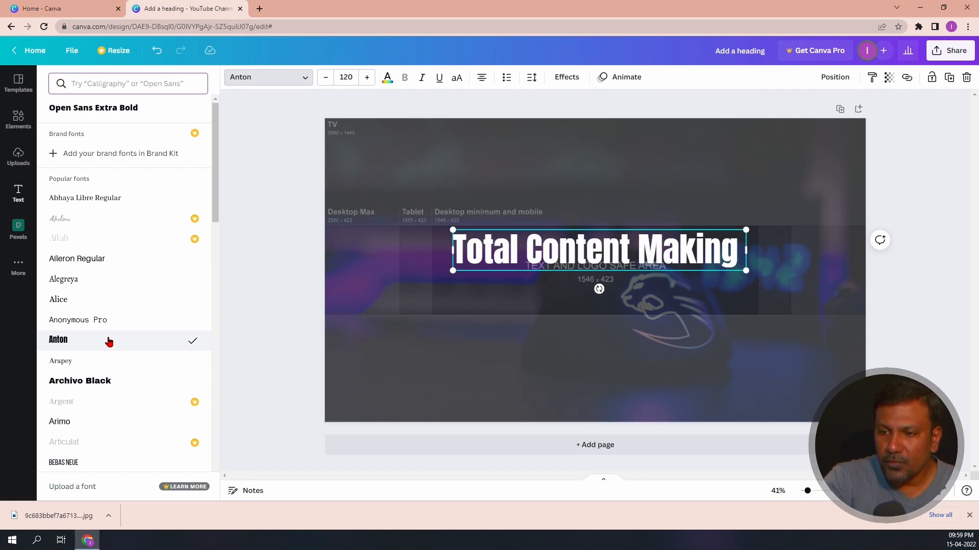
{"action": "left_click_drag", "start_coordinate": [611, 255], "coordinate": [607, 255]}
{"action": "left_click_drag", "start_coordinate": [742, 270], "coordinate": [725, 268]}
{"action": "left_click_drag", "start_coordinate": [615, 254], "coordinate": [623, 252]}
- Add a second heading at font size 72 and place it directly beneath the title
{"action": "left_click", "coordinate": [125, 131]}
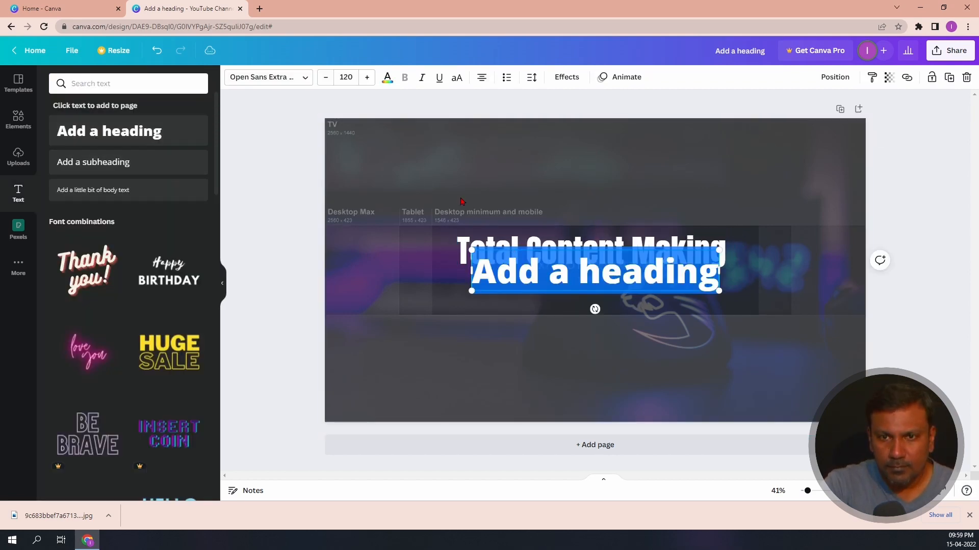
{"action": "left_click", "coordinate": [328, 79]}
{"action": "left_click_drag", "start_coordinate": [593, 259], "coordinate": [588, 278]}
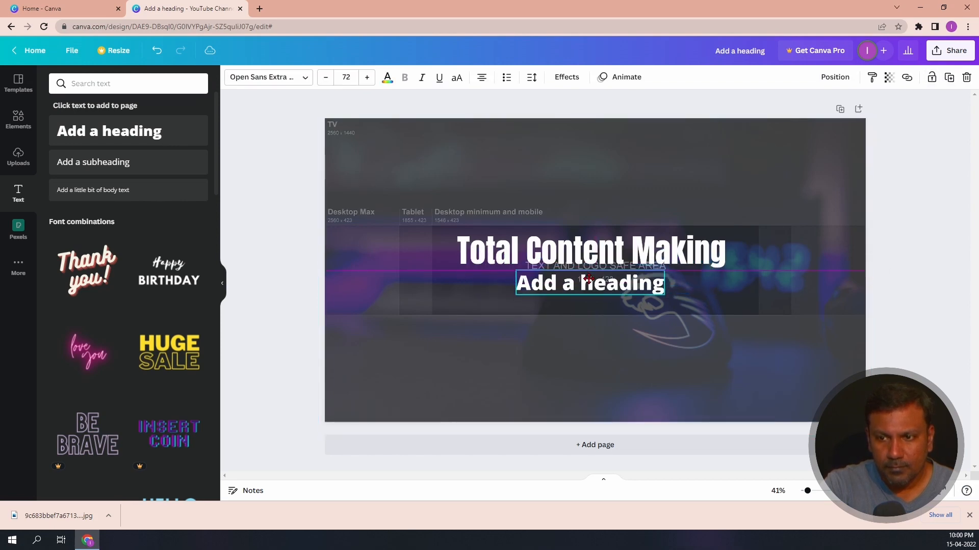
{"action": "double_click", "coordinate": [588, 279]}
- Replace the second heading's text with "Content Making ideas for your persnal, social media and digital marketing"
{"action": "key", "text": "BackSpace"}
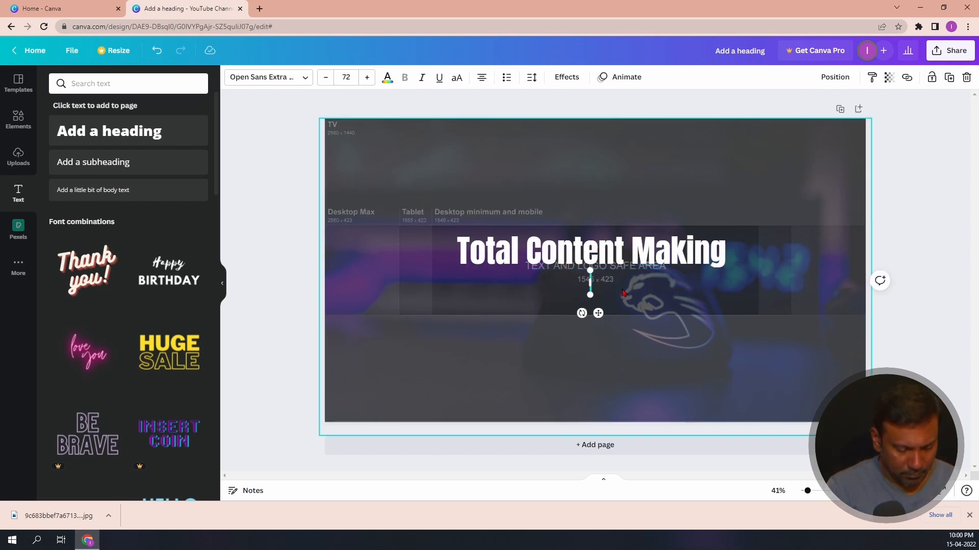
{"action": "type", "text": "Content Making ideas"}
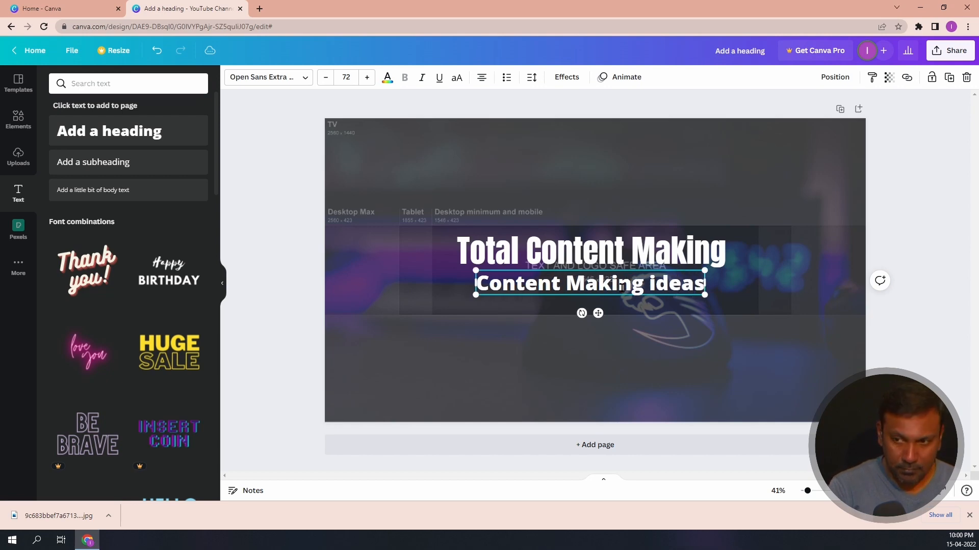
{"action": "type", "text": " for your personal"}
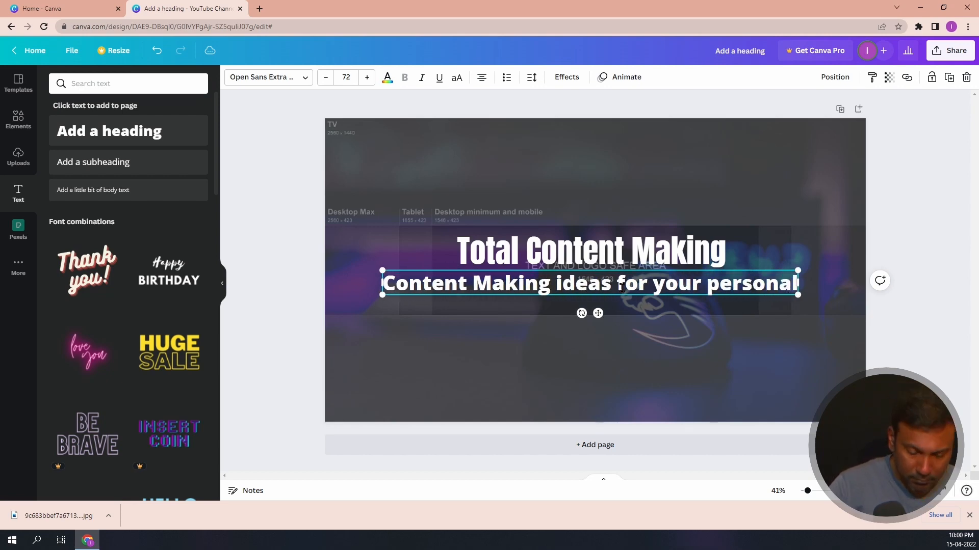
{"action": "key", "text": "BackSpace"}
{"action": "key", "text": "BackSpace"}
{"action": "key", "text": "BackSpace"}
{"action": "key", "text": "BackSpace"}
{"action": "key", "text": "BackSpace"}
{"action": "key", "text": "BackSpace"}
{"action": "key", "text": "BackSpace"}
{"action": "key", "text": "BackSpace"}
{"action": "type", "text": "persnal, "}
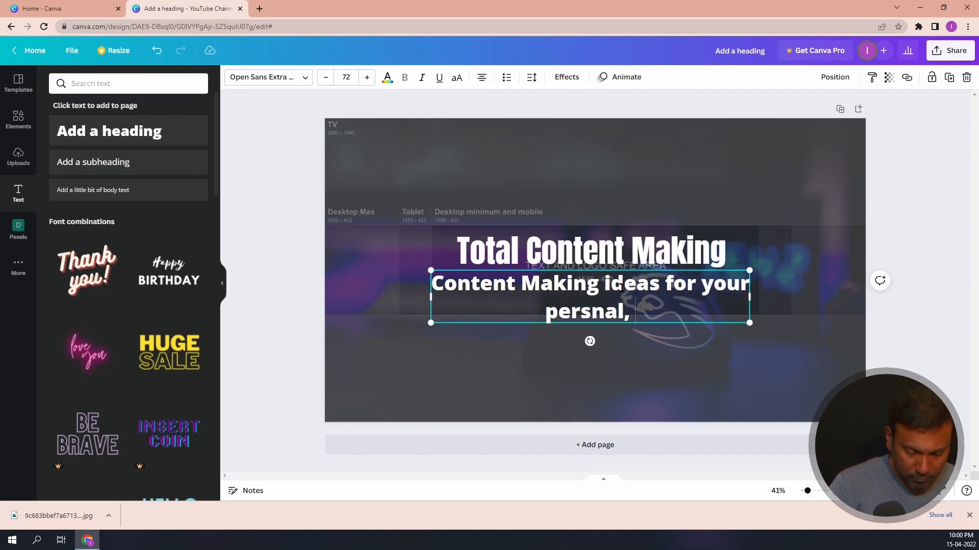
{"action": "type", "text": "social media,"}
{"action": "key", "text": "BackSpace"}
{"action": "type", "text": "a"}
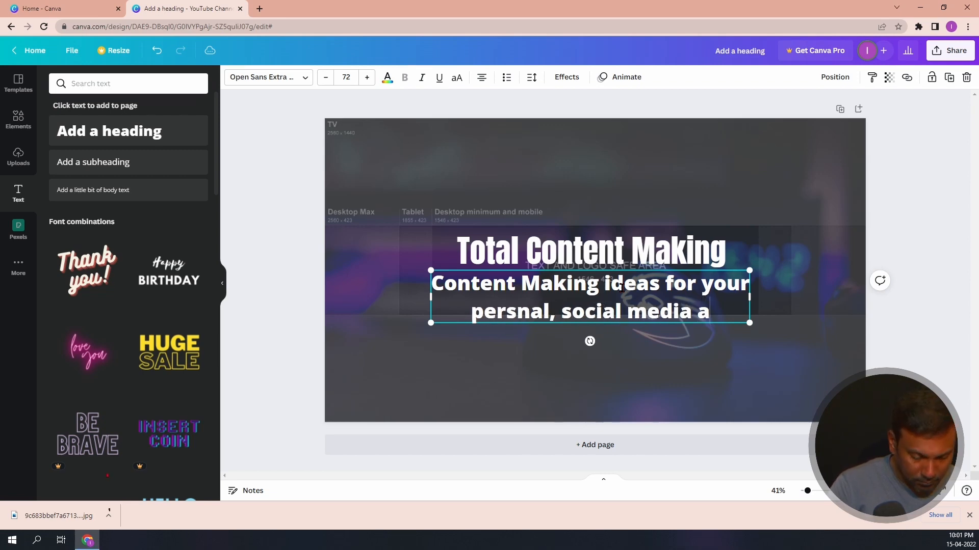
{"action": "type", "text": "nd digital"}
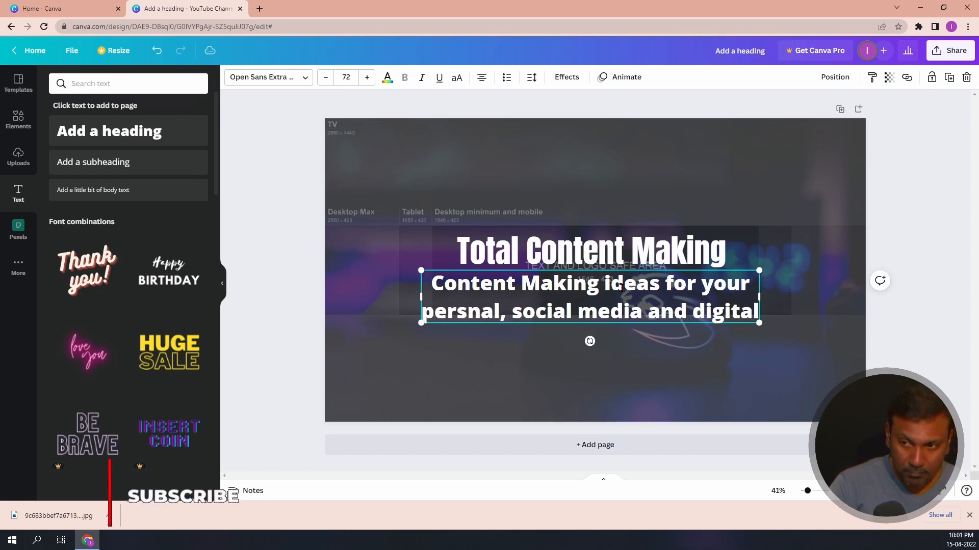
{"action": "type", "text": " marketing"}
- Scale the tagline down to font size 40.3 and center it under the title inside the safe area
{"action": "left_click_drag", "start_coordinate": [817, 322], "coordinate": [618, 300]}
{"action": "left_click_drag", "start_coordinate": [483, 293], "coordinate": [606, 257]}
{"action": "left_click", "coordinate": [594, 341]}
{"action": "left_click", "coordinate": [616, 353]}
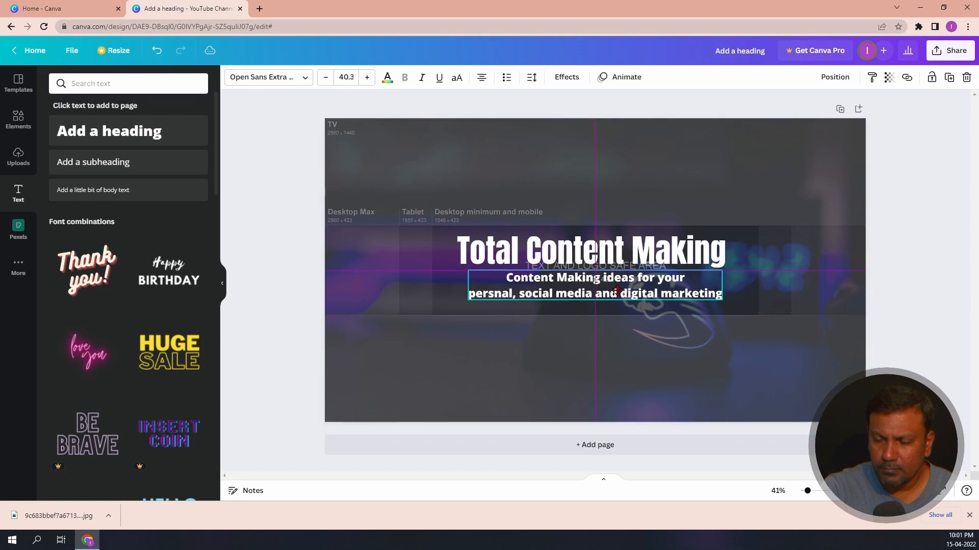
{"action": "left_click", "coordinate": [560, 375]}
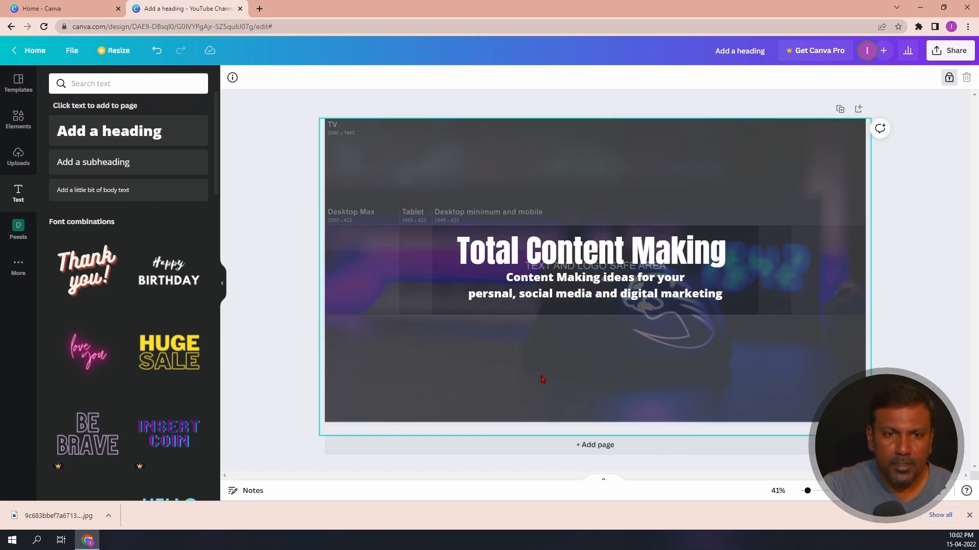
- Browse the design elements library and its full sticker collection for decorations
{"action": "left_click", "coordinate": [19, 123]}
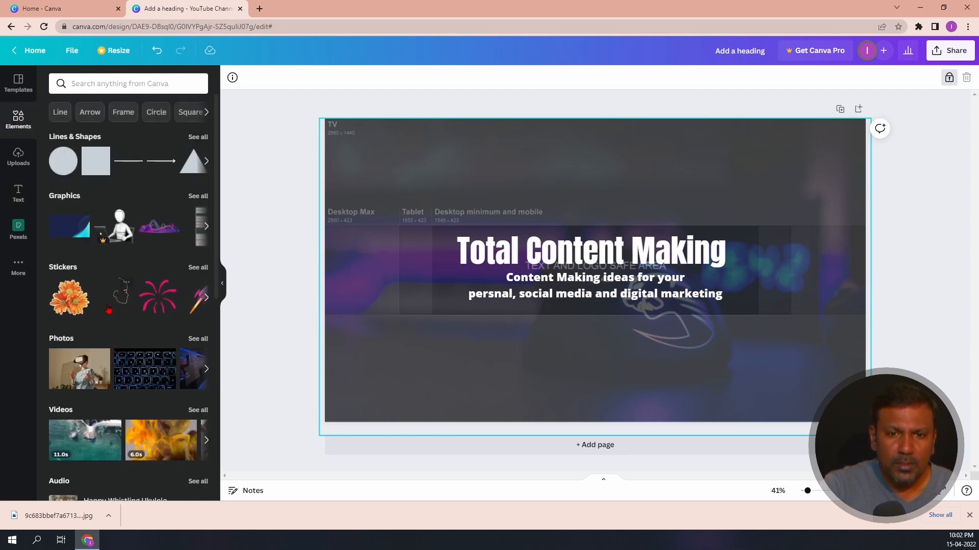
{"action": "scroll", "coordinate": [119, 316], "scroll_direction": "down", "scroll_amount": 4}
{"action": "scroll", "coordinate": [131, 325], "scroll_direction": "up", "scroll_amount": 4}
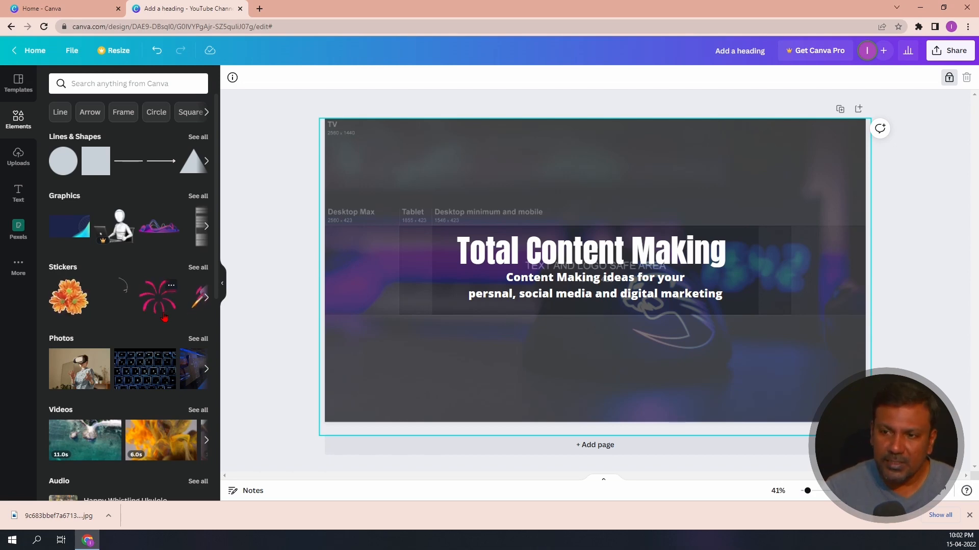
{"action": "left_click", "coordinate": [198, 267]}
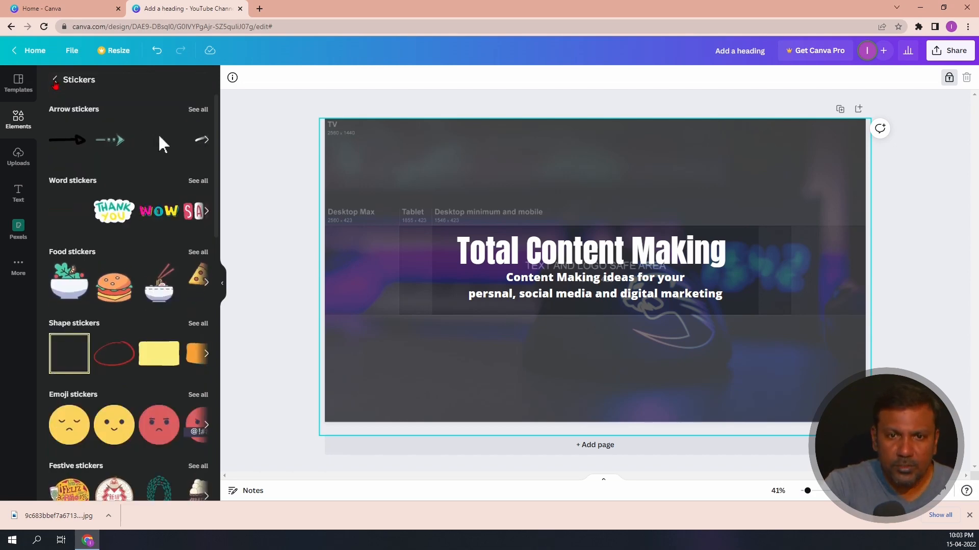
{"action": "left_click", "coordinate": [54, 80]}
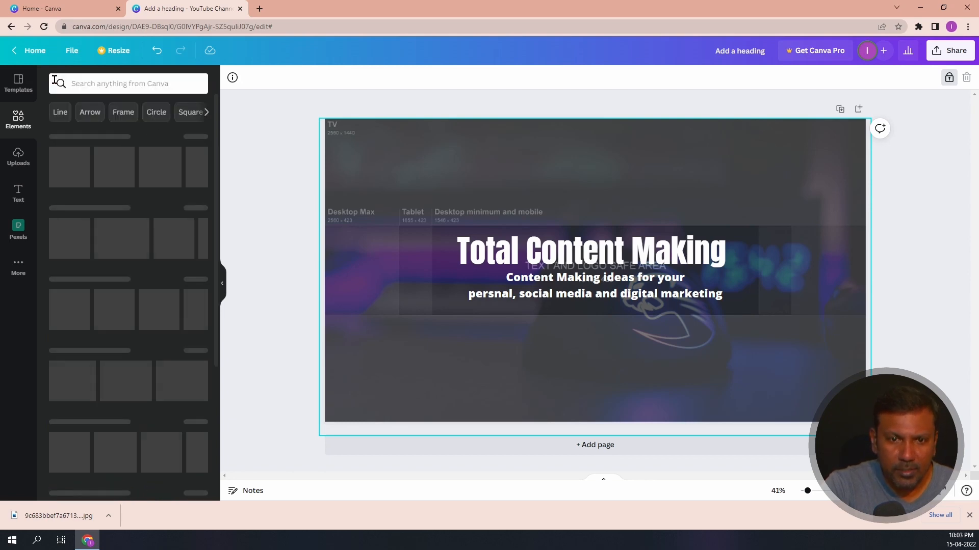
- Open the full graphics collection, dismiss the search tip, and search it for "content"
{"action": "left_click", "coordinate": [199, 197]}
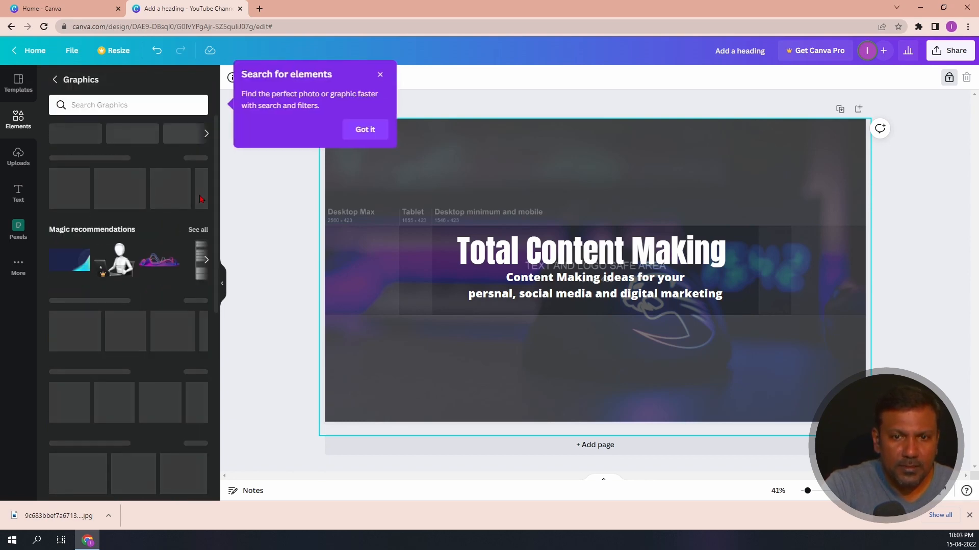
{"action": "left_click", "coordinate": [355, 130]}
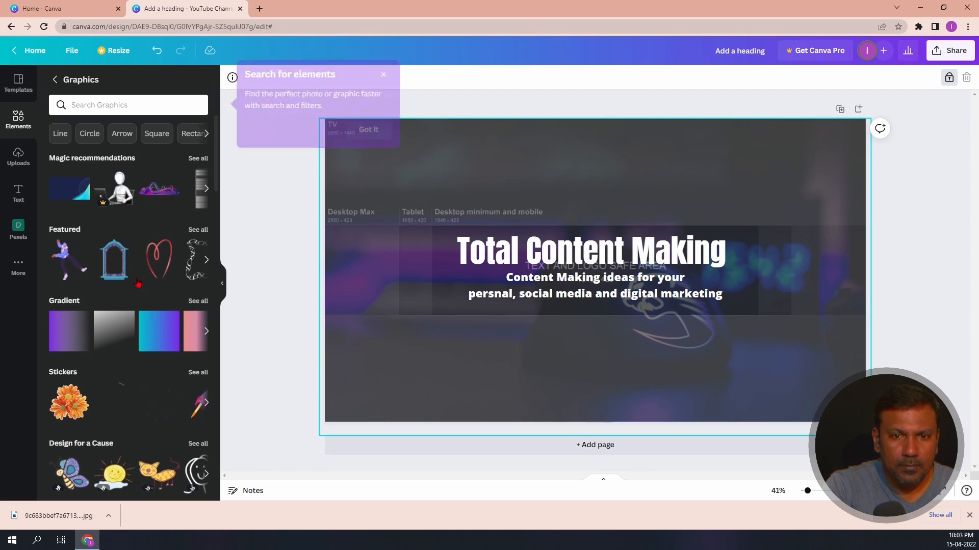
{"action": "left_click", "coordinate": [122, 105]}
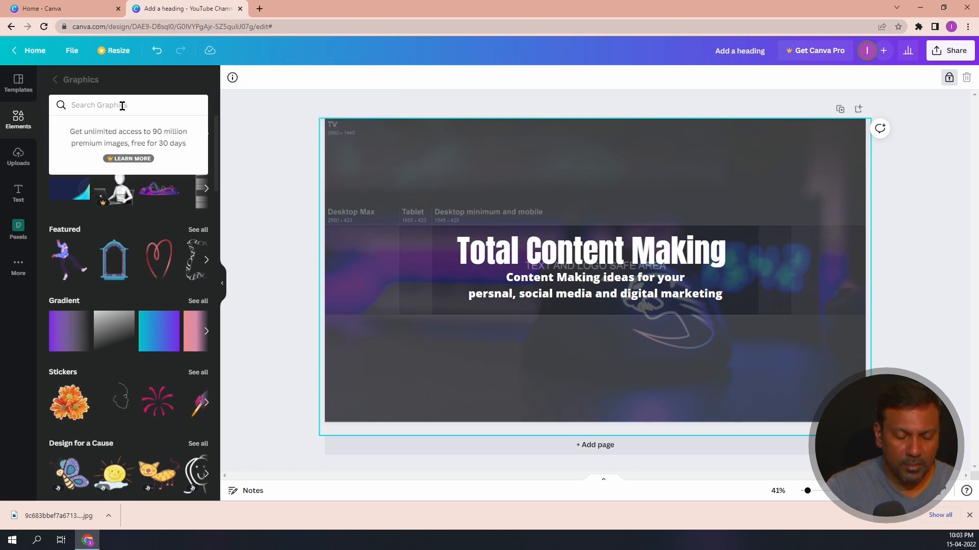
{"action": "type", "text": "content"}
{"action": "key", "text": "Return"}
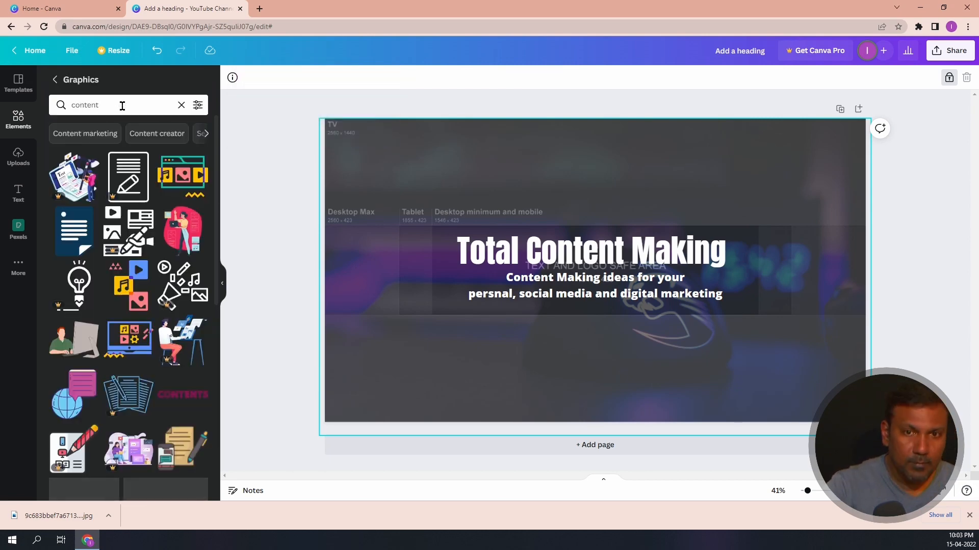
- Add the red content-creator illustration plus the woman-at-computer and woman-with-microphone illustrations from its magic recommendations
{"action": "left_click", "coordinate": [182, 229]}
{"action": "left_click_drag", "start_coordinate": [608, 316], "coordinate": [736, 323]}
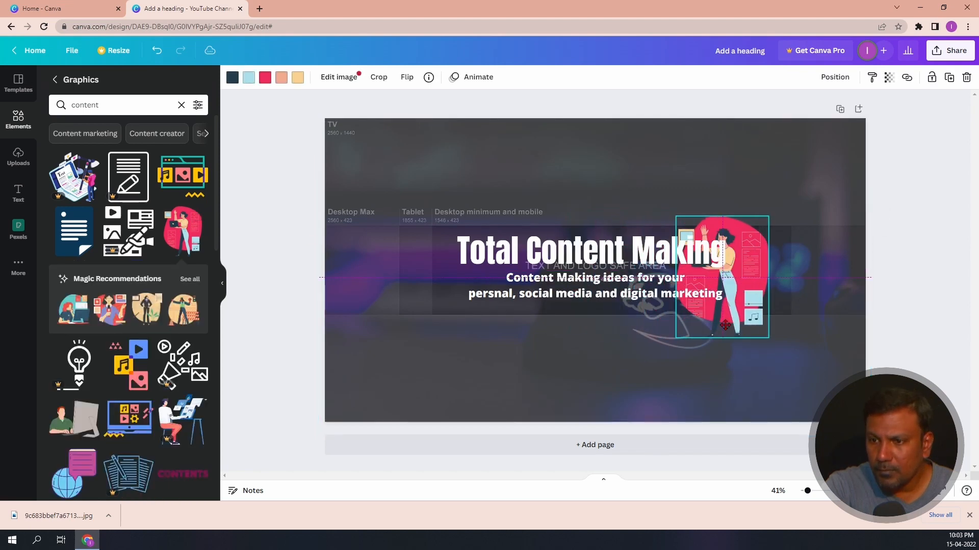
{"action": "left_click", "coordinate": [186, 278]}
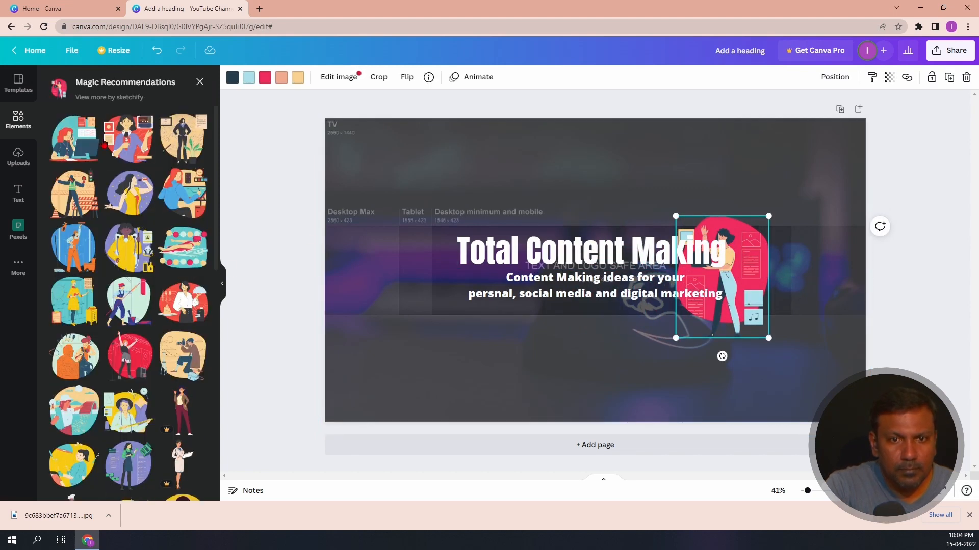
{"action": "left_click", "coordinate": [86, 128]}
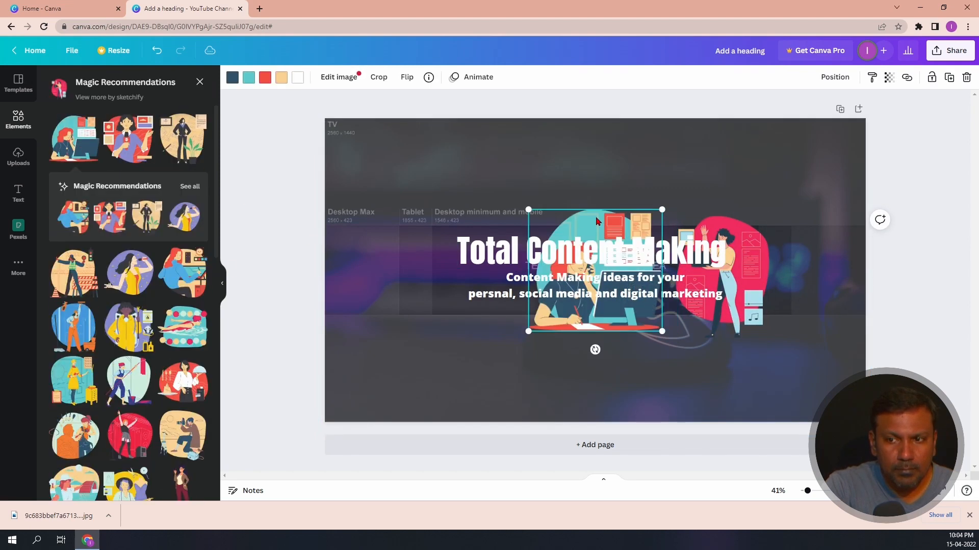
{"action": "left_click", "coordinate": [130, 146]}
- Scale the three illustrations down to small icons and spread them around the title and tagline
{"action": "left_click_drag", "start_coordinate": [594, 318], "coordinate": [474, 402]}
{"action": "left_click_drag", "start_coordinate": [535, 414], "coordinate": [452, 332]}
{"action": "left_click", "coordinate": [458, 204]}
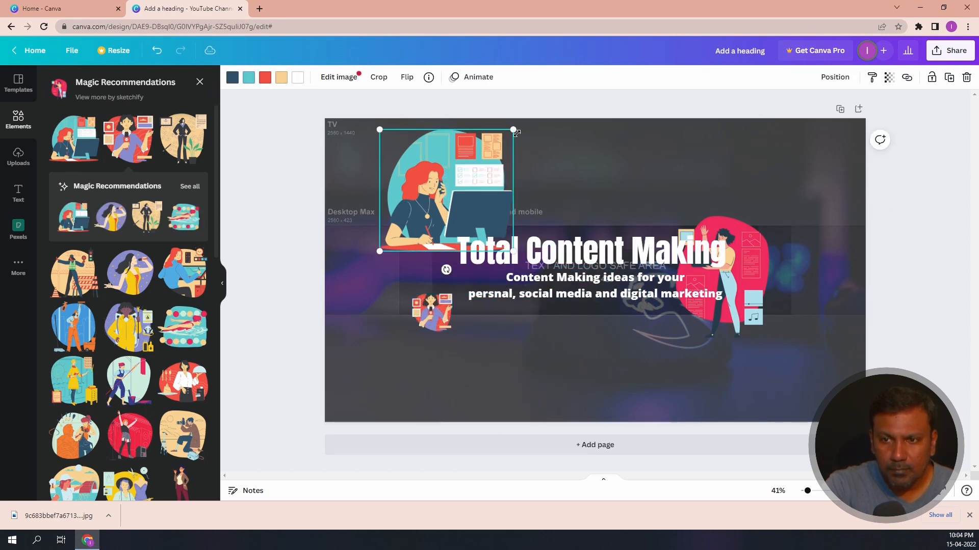
{"action": "left_click_drag", "start_coordinate": [514, 128], "coordinate": [429, 205]}
{"action": "left_click_drag", "start_coordinate": [734, 280], "coordinate": [770, 293]}
{"action": "left_click_drag", "start_coordinate": [804, 230], "coordinate": [755, 301]}
- Scale the title down slightly and recenter it in the safe area with the tagline aligned beneath it
{"action": "left_click", "coordinate": [711, 253]}
{"action": "left_click_drag", "start_coordinate": [732, 268], "coordinate": [671, 260]}
{"action": "left_click", "coordinate": [641, 204]}
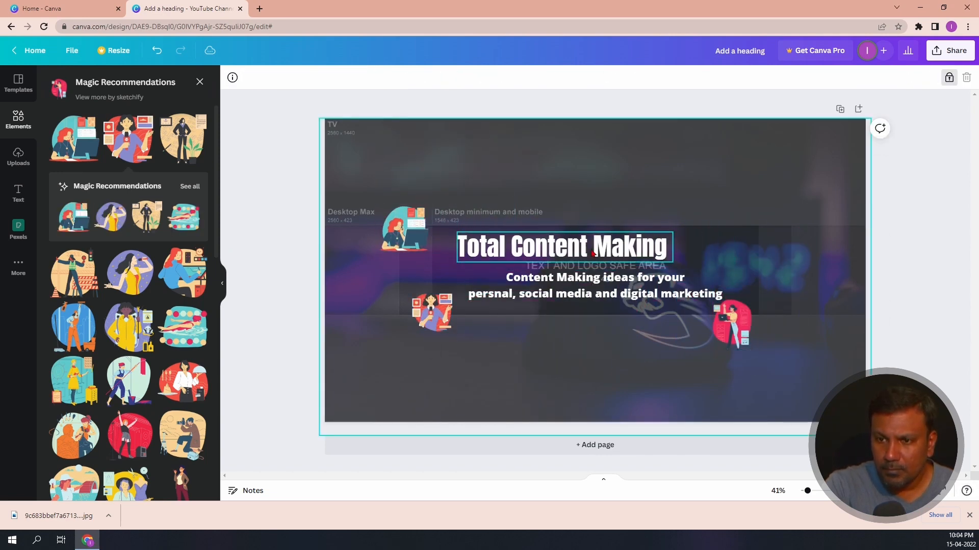
{"action": "left_click_drag", "start_coordinate": [576, 249], "coordinate": [607, 246]}
{"action": "left_click", "coordinate": [630, 199]}
{"action": "left_click", "coordinate": [595, 285]}
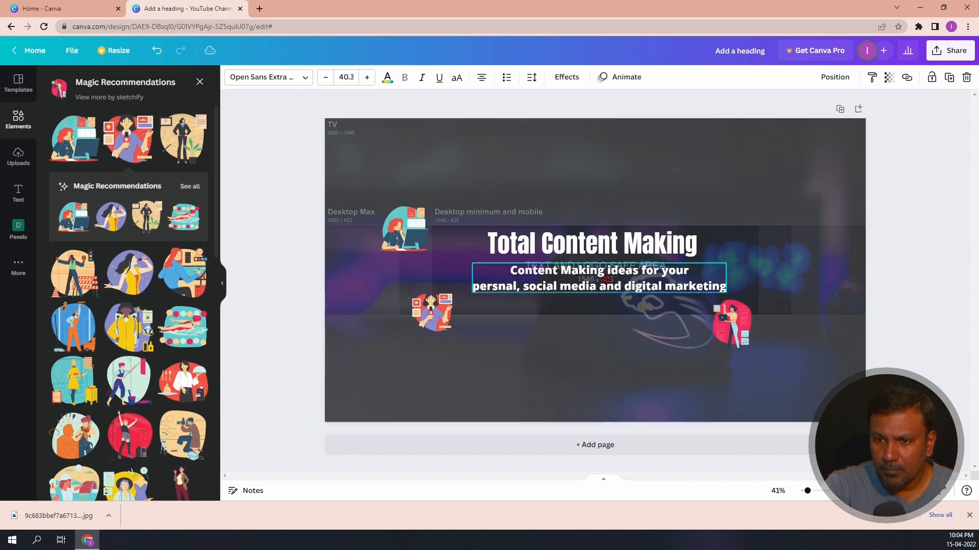
{"action": "left_click_drag", "start_coordinate": [595, 286], "coordinate": [600, 286]}
- Move the red illustration just right of the title and the woman-at-computer illustration just left of it, inside the safe area
{"action": "left_click_drag", "start_coordinate": [731, 324], "coordinate": [732, 257]}
{"action": "left_click", "coordinate": [467, 214]}
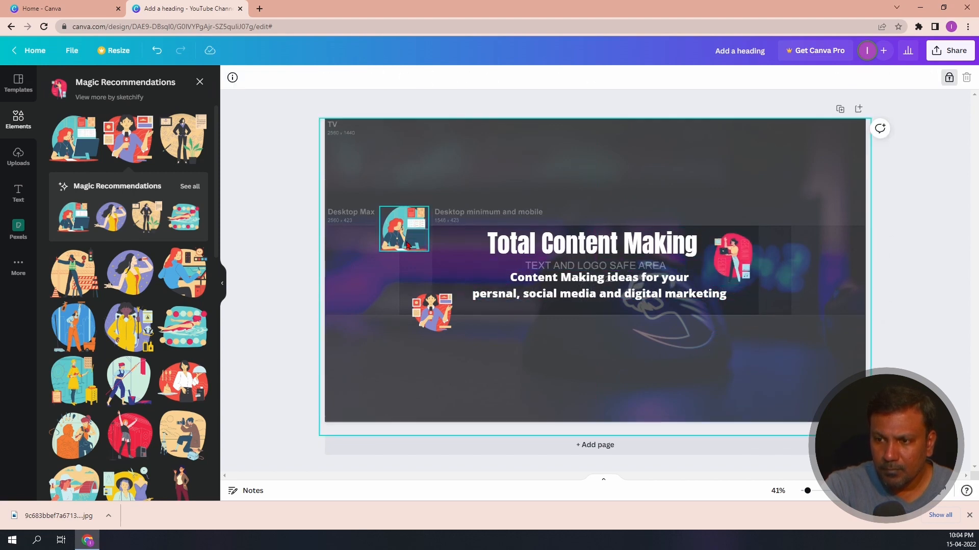
{"action": "left_click_drag", "start_coordinate": [412, 231], "coordinate": [474, 268]}
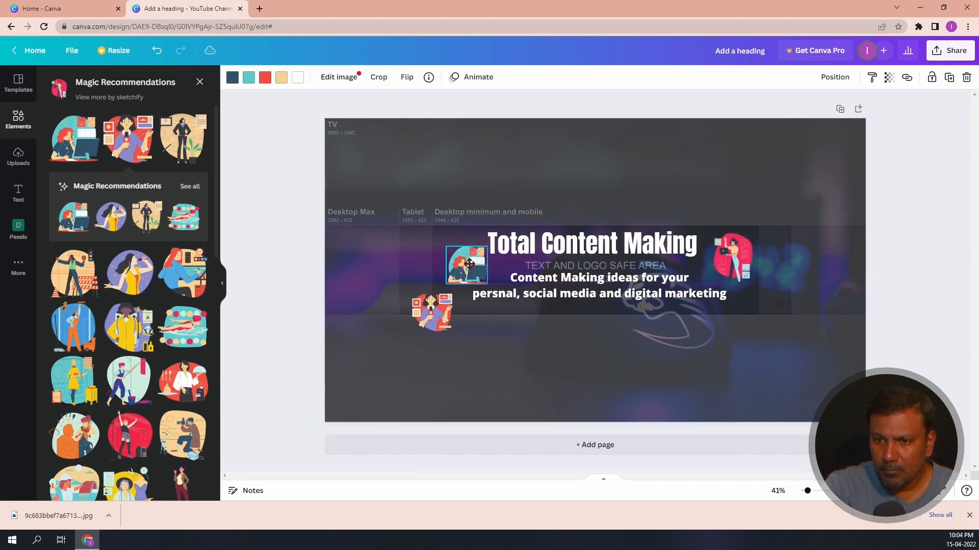
{"action": "left_click", "coordinate": [474, 165]}
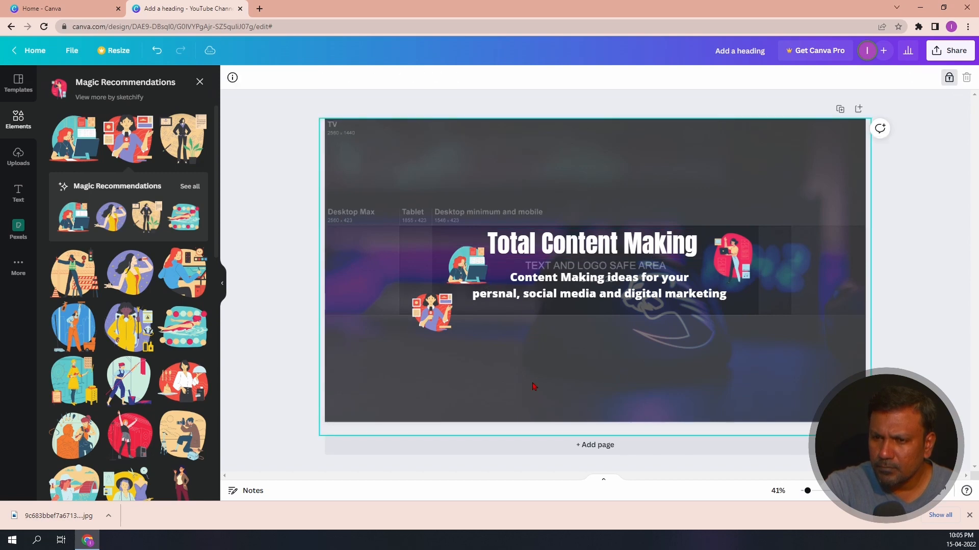
- Delete the woman-with-microphone illustration and nudge the two remaining illustrations so they flank the text evenly
{"action": "left_click", "coordinate": [433, 313]}
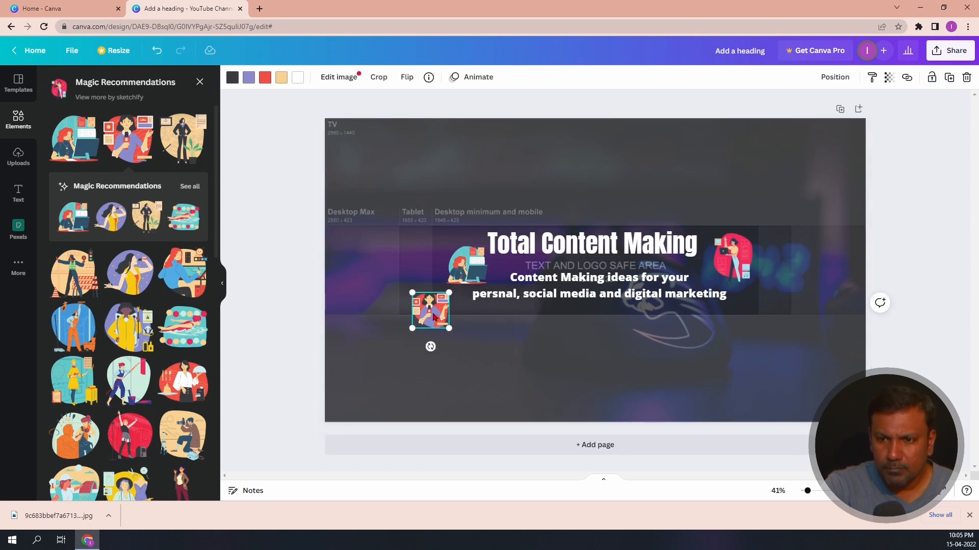
{"action": "key", "text": "Delete"}
{"action": "left_click_drag", "start_coordinate": [467, 267], "coordinate": [461, 267]}
{"action": "left_click_drag", "start_coordinate": [733, 261], "coordinate": [731, 267]}
{"action": "left_click", "coordinate": [765, 362]}
- Enlarge the tagline to font size 44.9 and center it under the title
{"action": "left_click", "coordinate": [658, 282]}
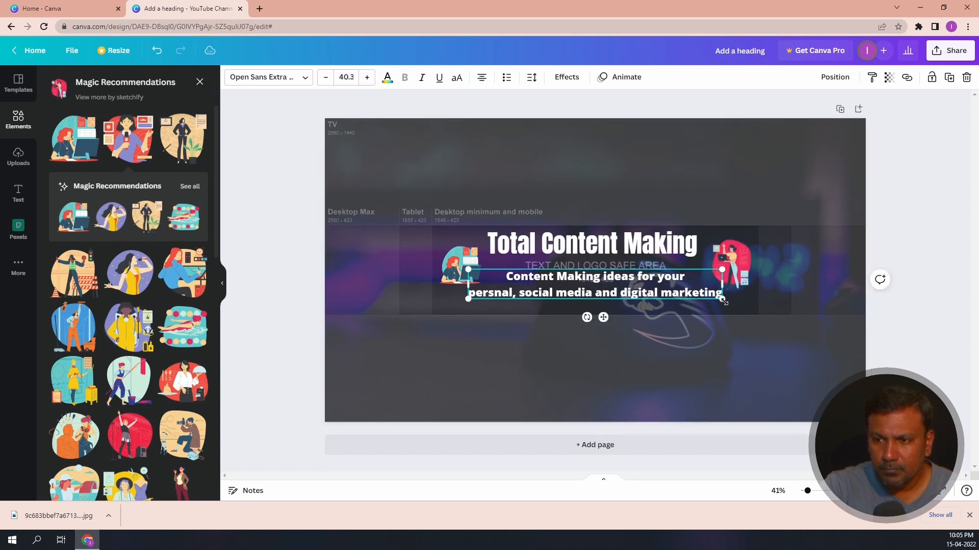
{"action": "left_click_drag", "start_coordinate": [658, 283], "coordinate": [644, 281]}
{"action": "left_click", "coordinate": [654, 178]}
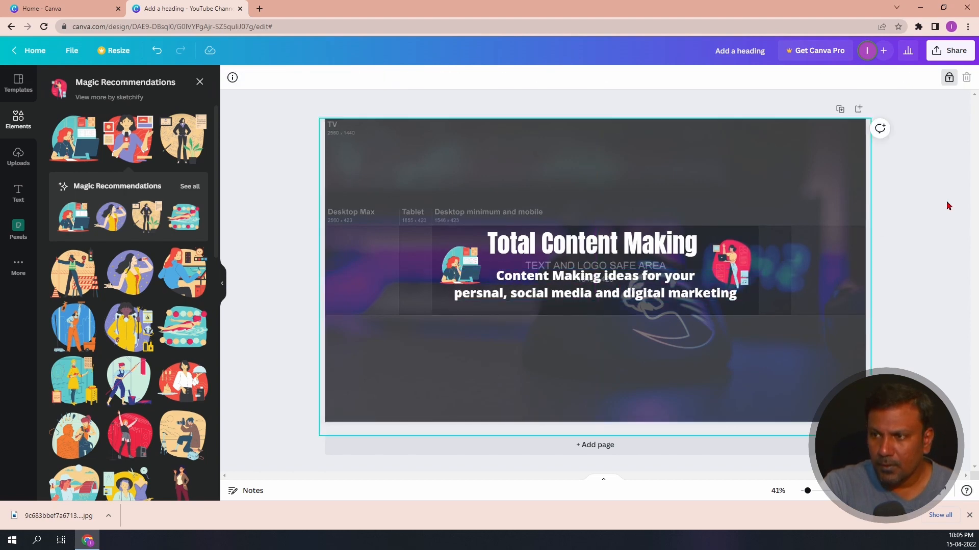
- Unlock the background photo and set its transparency to 100 so it covers the size guide
{"action": "left_click", "coordinate": [947, 82]}
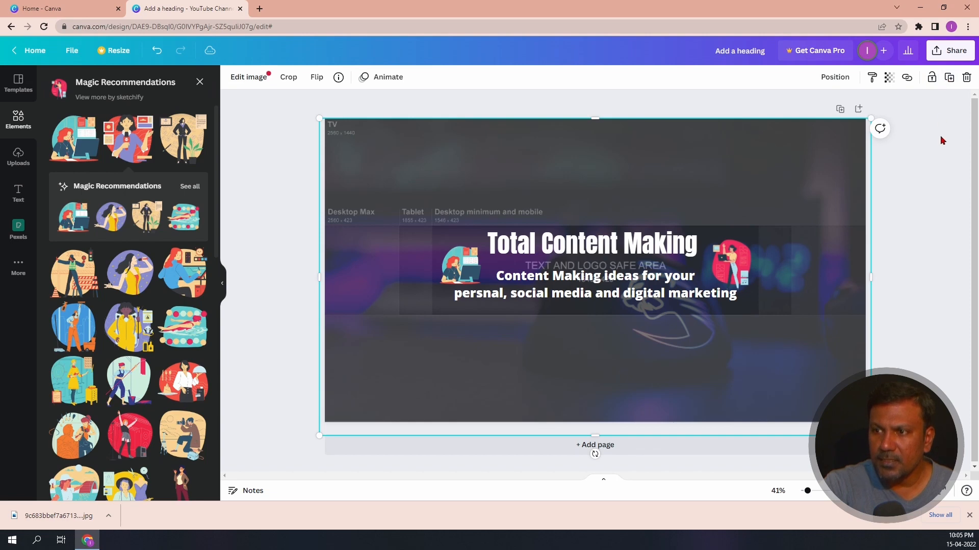
{"action": "left_click", "coordinate": [889, 79]}
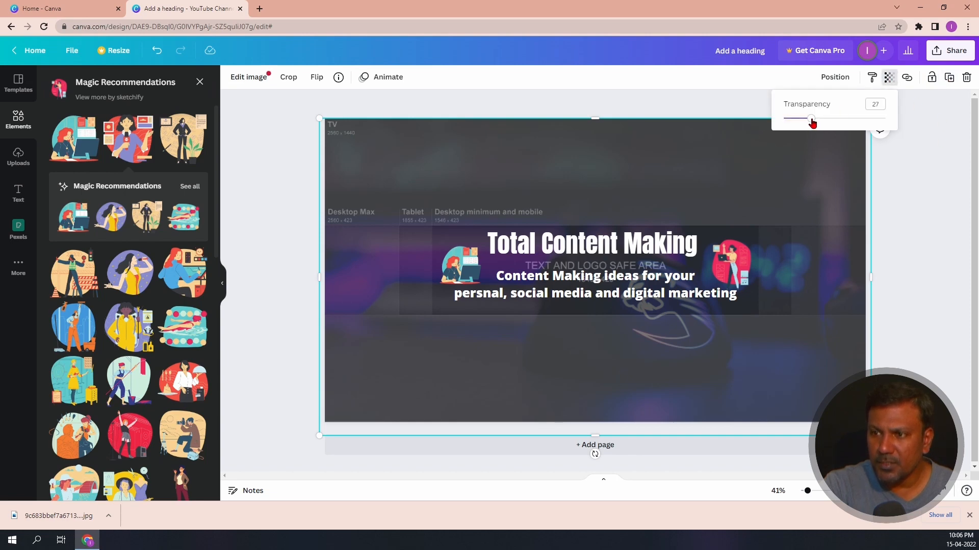
{"action": "left_click_drag", "start_coordinate": [813, 120], "coordinate": [893, 122]}
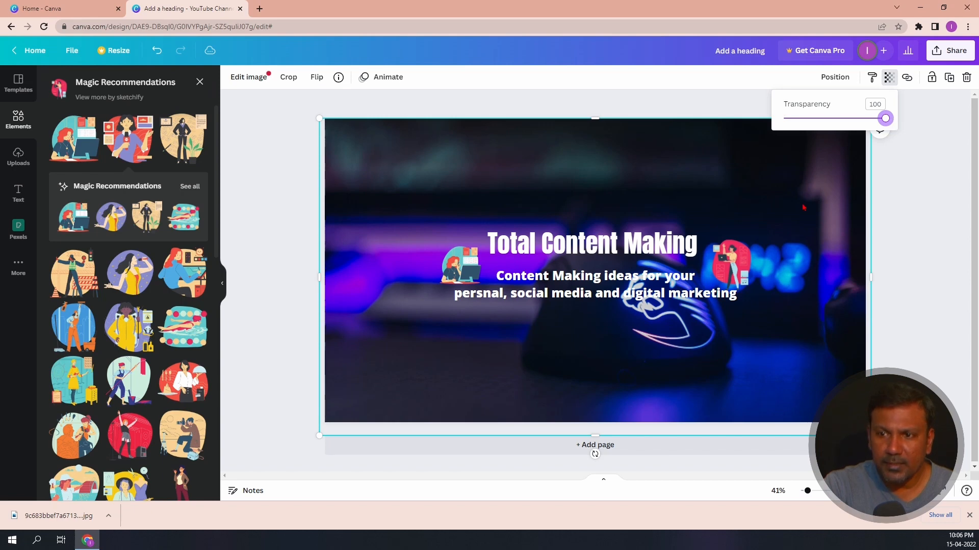
{"action": "left_click", "coordinate": [915, 331]}
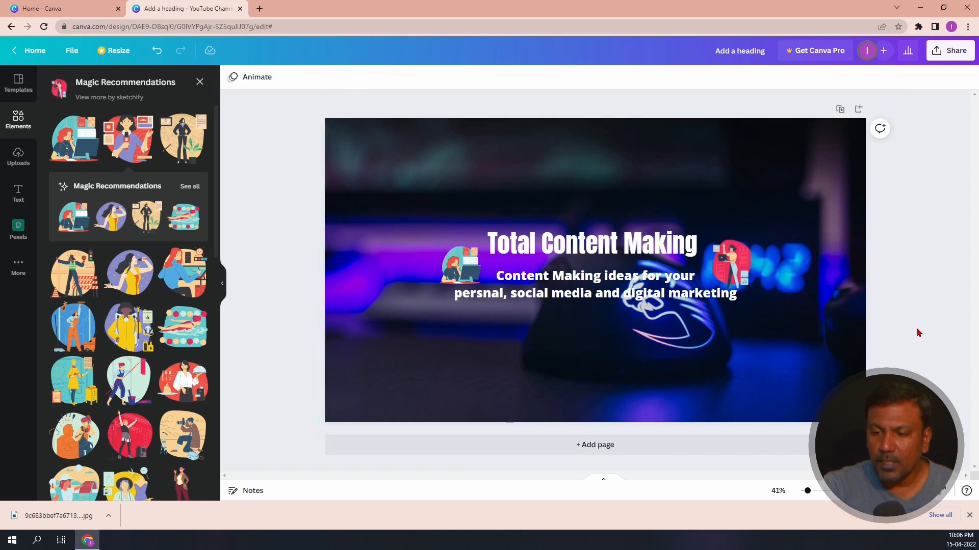
- Apply a Shadow effect to the tagline in the pinkish-red document color with transparency 100
{"action": "left_click", "coordinate": [619, 296]}
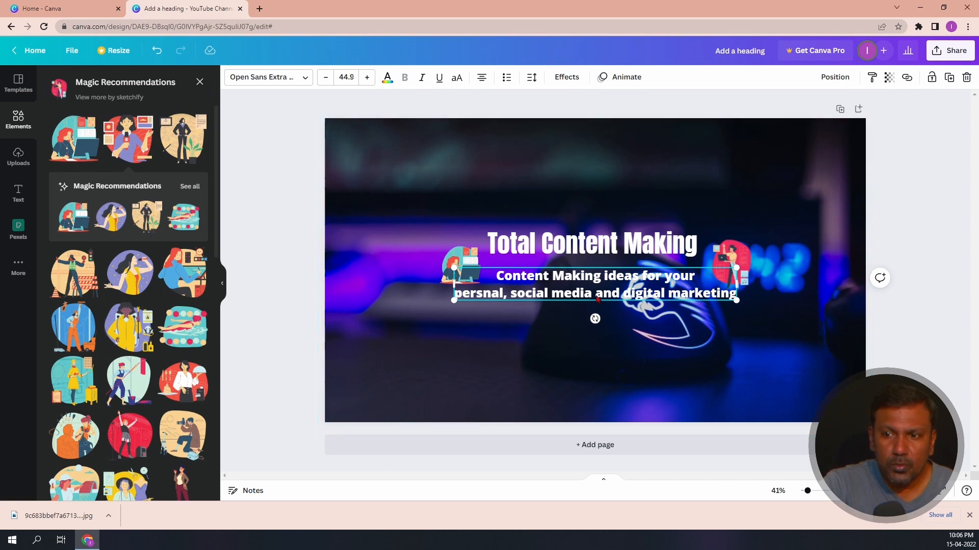
{"action": "left_click", "coordinate": [562, 79]}
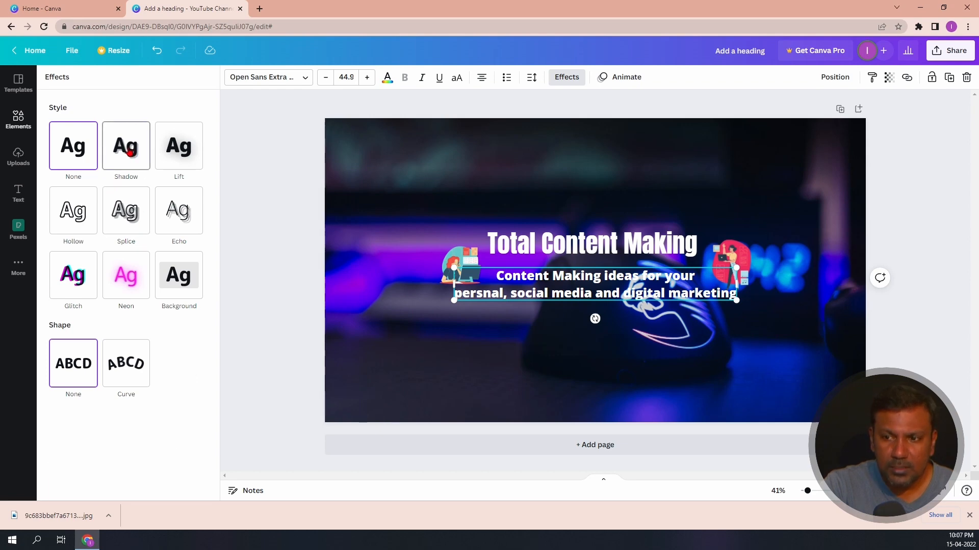
{"action": "left_click", "coordinate": [130, 152]}
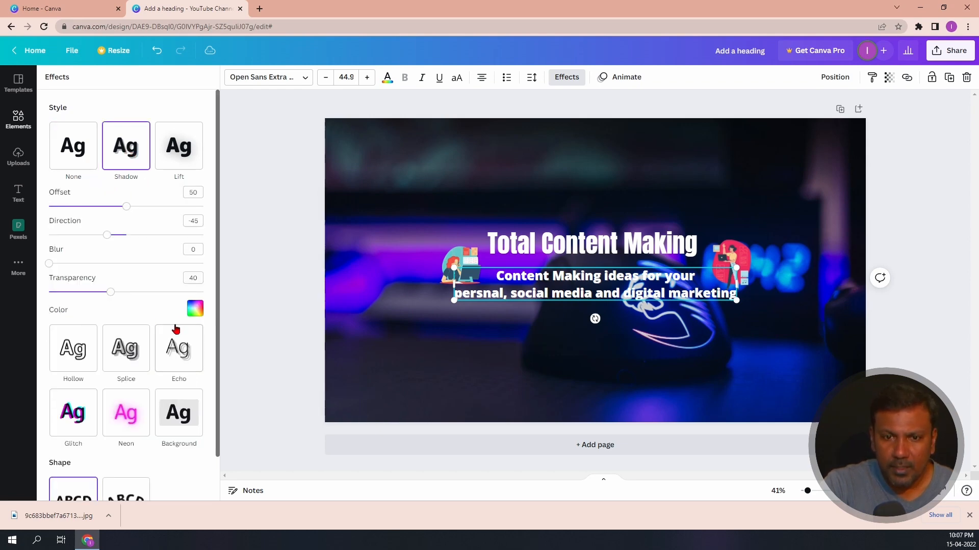
{"action": "left_click", "coordinate": [195, 310]}
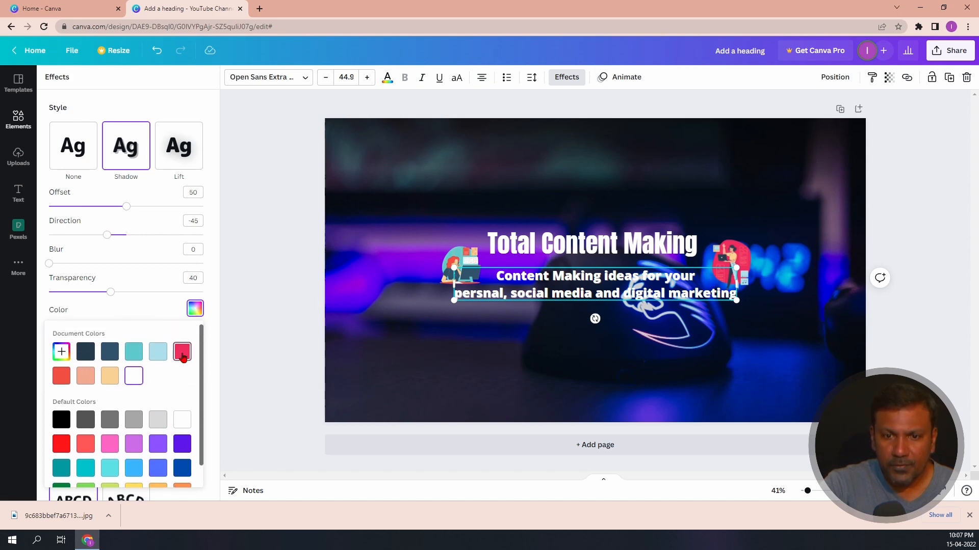
{"action": "left_click", "coordinate": [183, 354]}
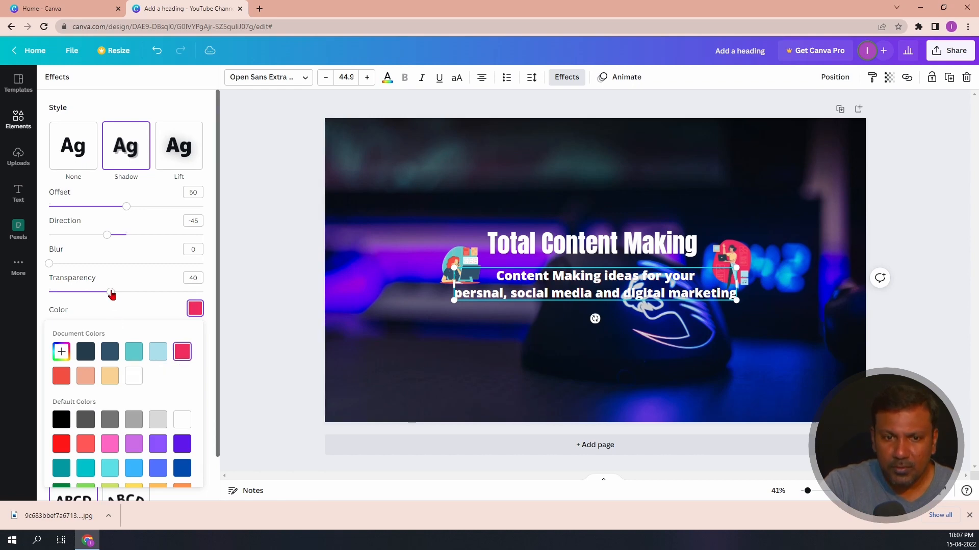
{"action": "left_click_drag", "start_coordinate": [111, 292], "coordinate": [220, 296]}
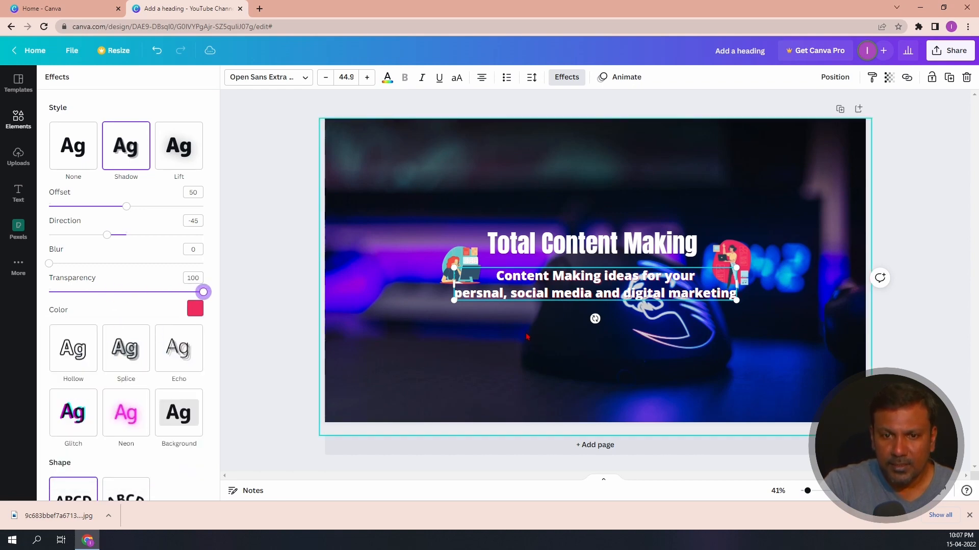
{"action": "left_click", "coordinate": [601, 336]}
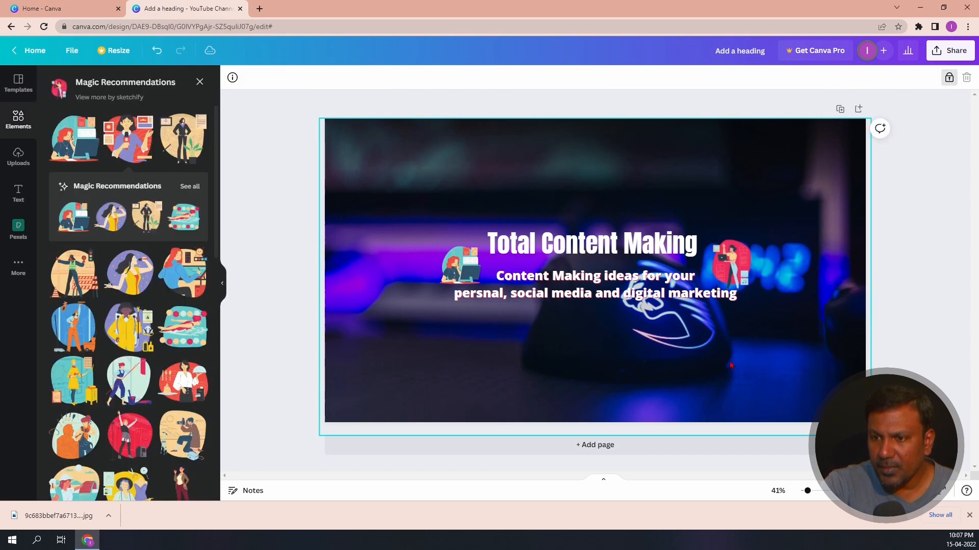
- Apply the Background text effect to the tagline and set its color to the pinkish-red document color
{"action": "left_click", "coordinate": [604, 287]}
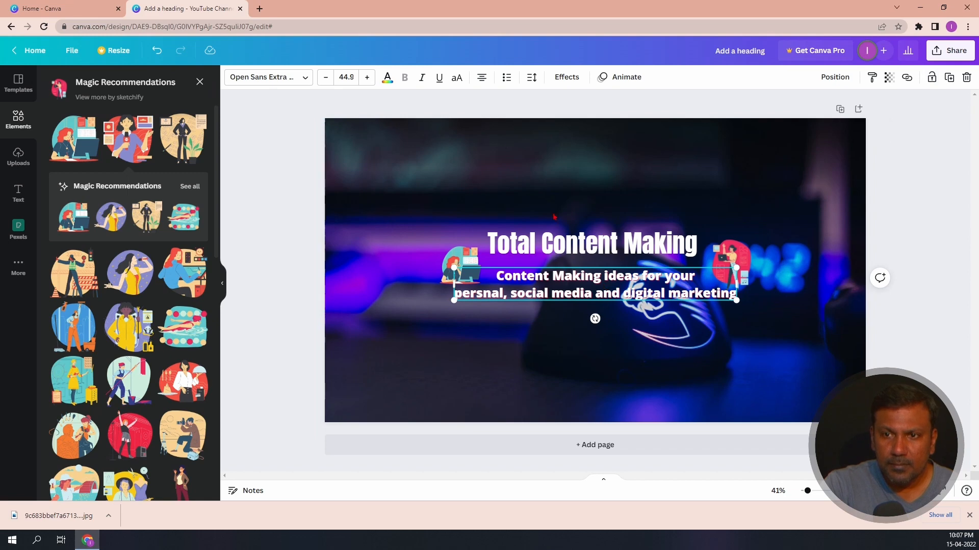
{"action": "left_click", "coordinate": [569, 83]}
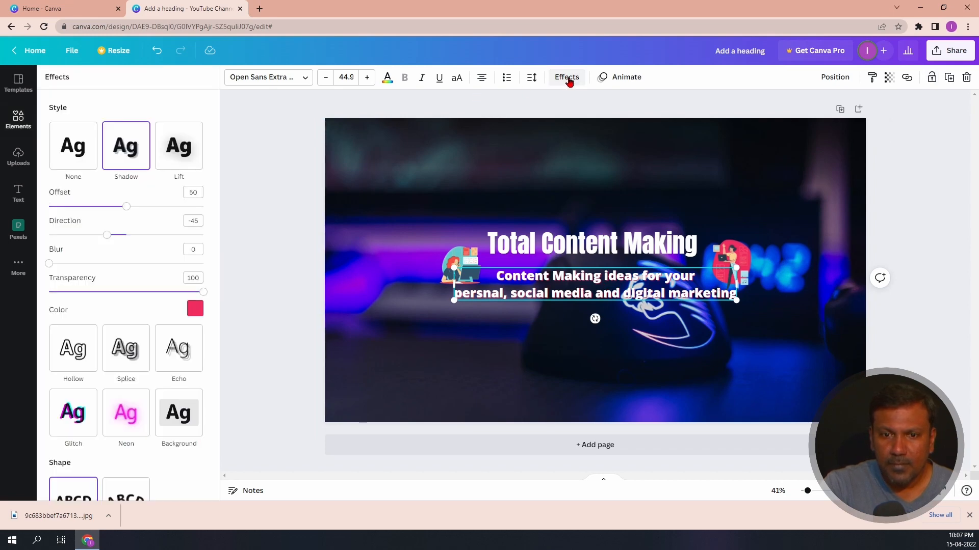
{"action": "left_click", "coordinate": [175, 418]}
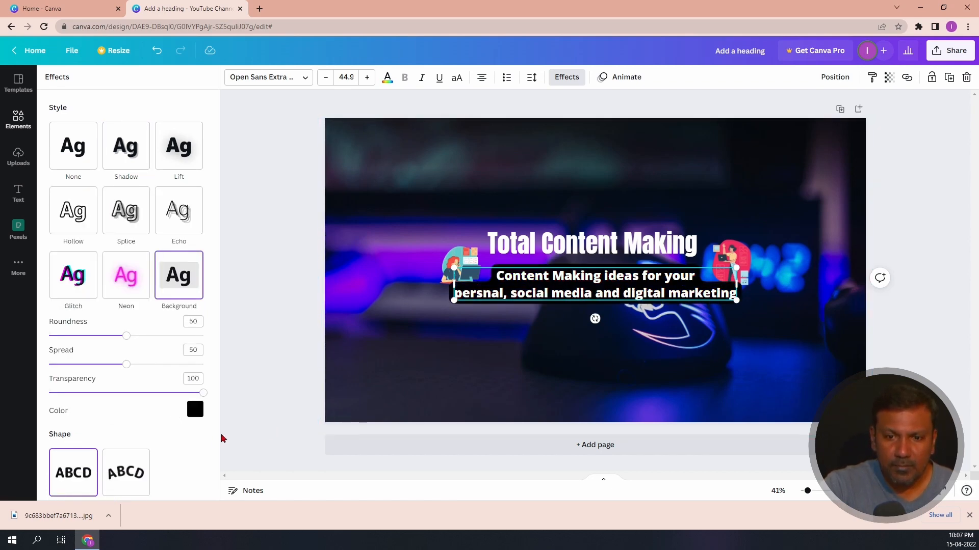
{"action": "left_click", "coordinate": [196, 411]}
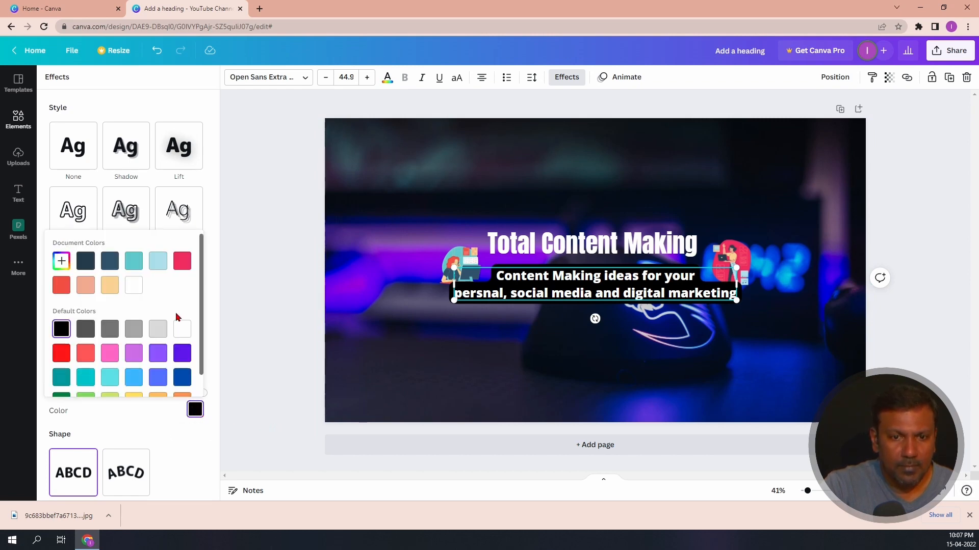
{"action": "scroll", "coordinate": [176, 317], "scroll_direction": "down", "scroll_amount": 1}
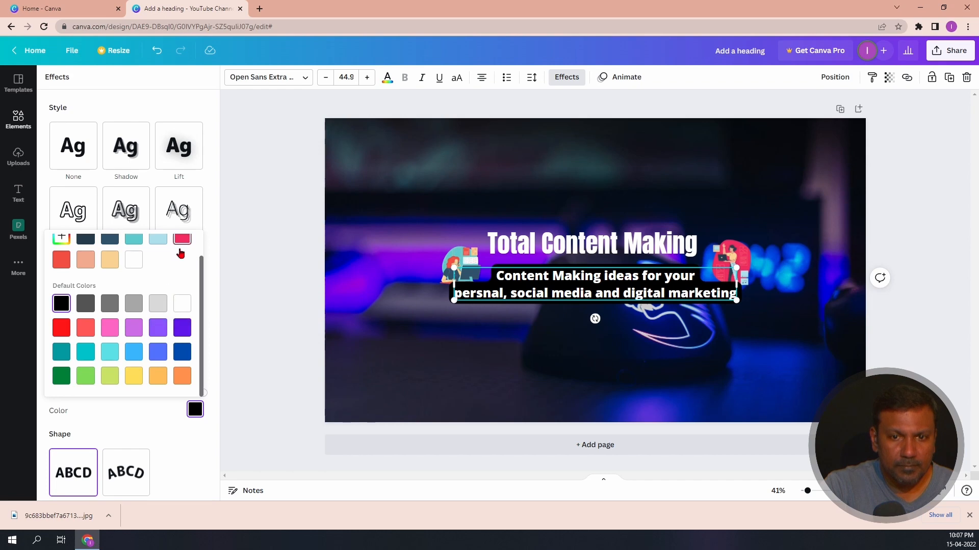
{"action": "scroll", "coordinate": [180, 253], "scroll_direction": "up", "scroll_amount": 1}
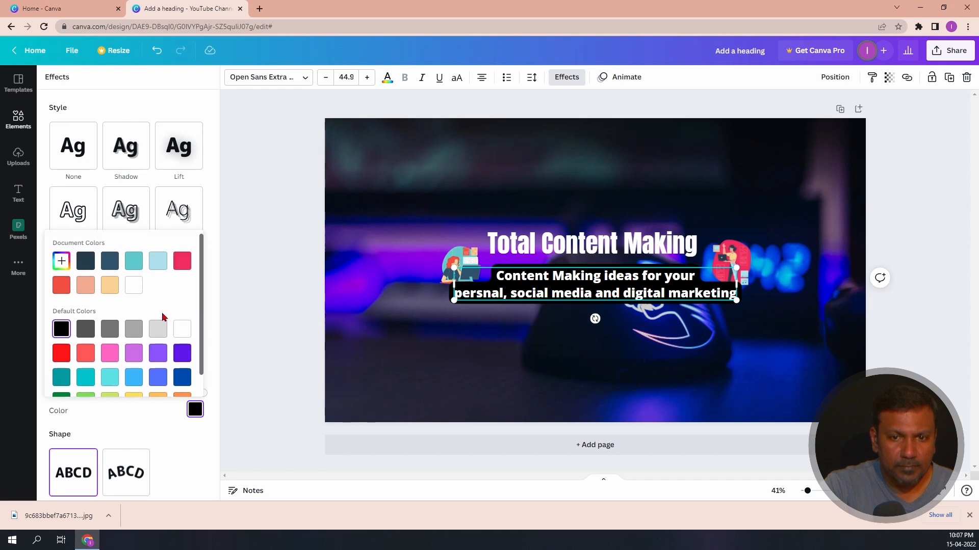
{"action": "left_click", "coordinate": [182, 260]}
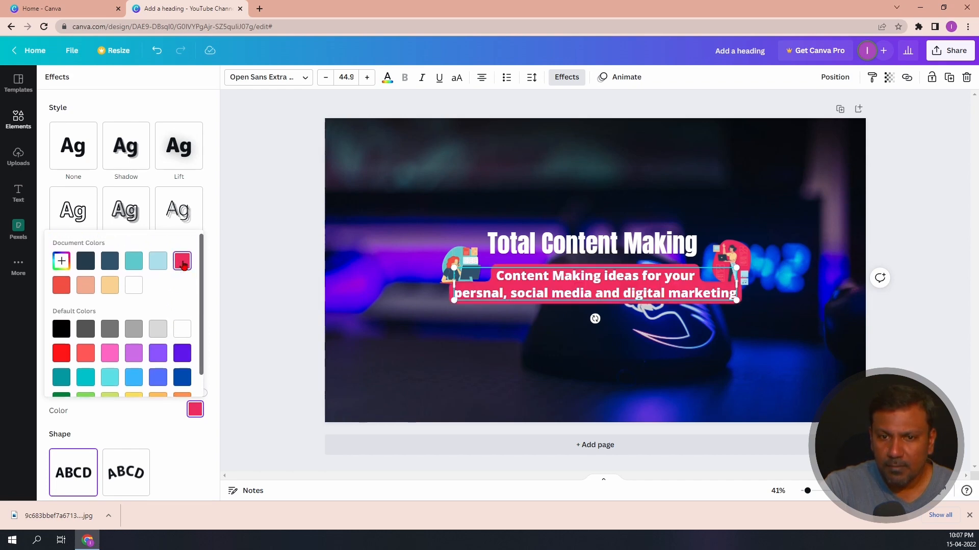
{"action": "scroll", "coordinate": [140, 378], "scroll_direction": "down", "scroll_amount": 1}
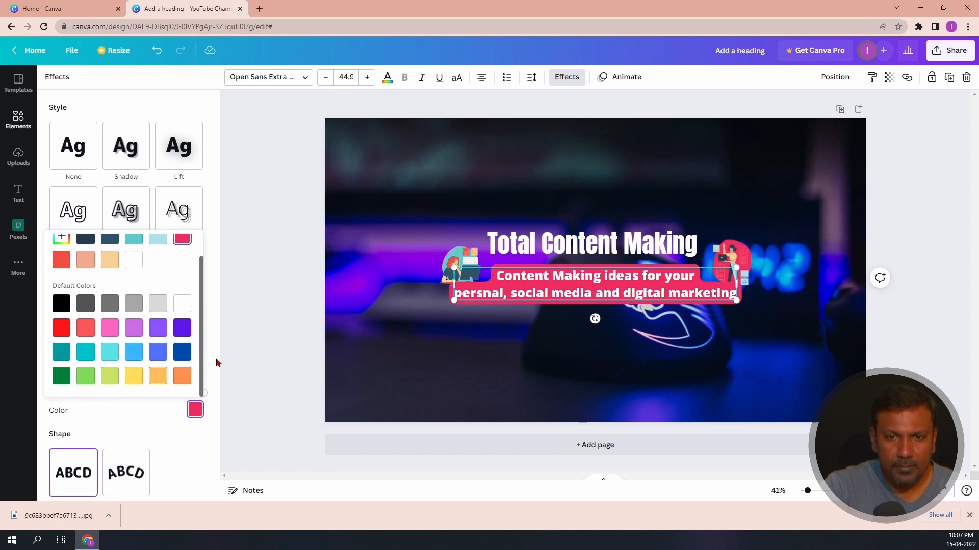
- Lower the transparency of the tagline's Background effect to 59
{"action": "left_click", "coordinate": [161, 428]}
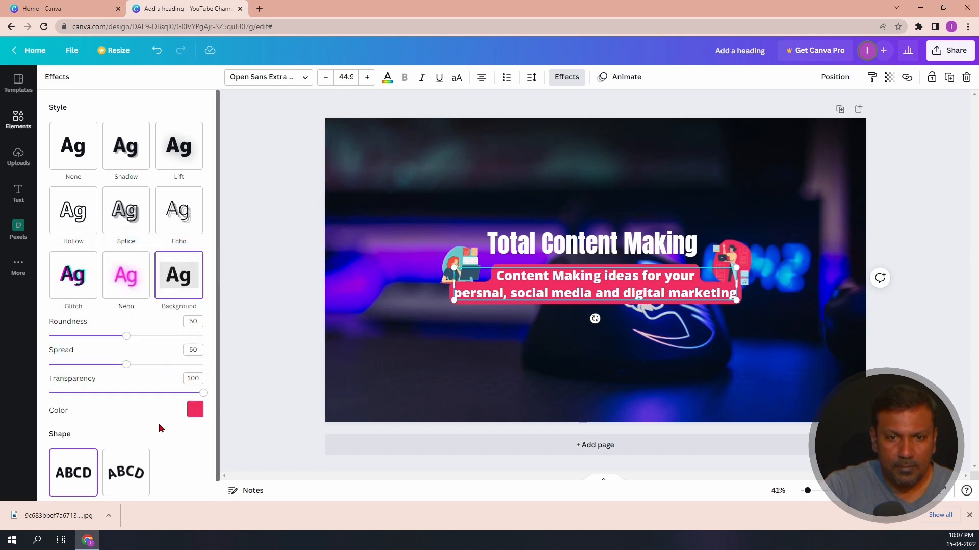
{"action": "left_click_drag", "start_coordinate": [203, 393], "coordinate": [141, 395]}
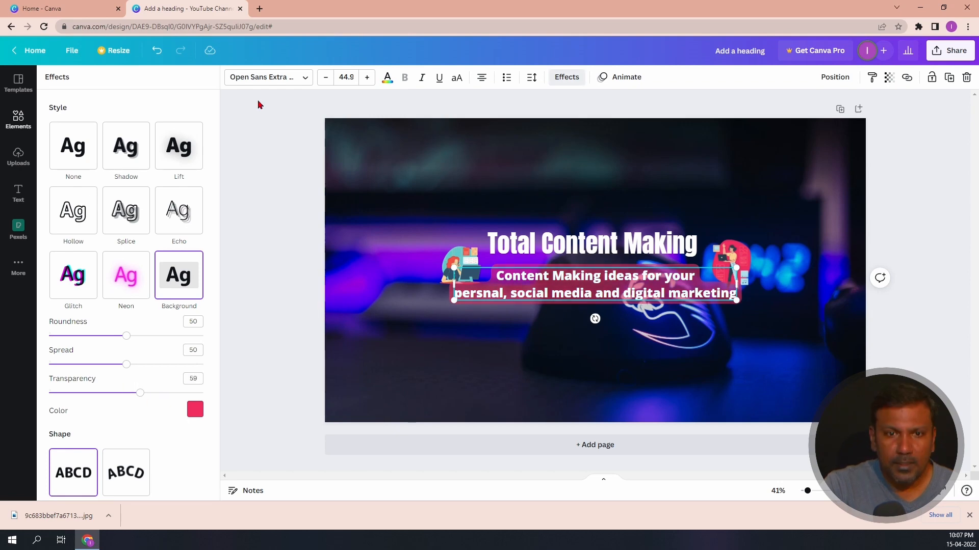
- Replace the tagline's Background effect with a Shadow effect at transparency 100 in the dark navy document color
{"action": "left_click", "coordinate": [119, 154]}
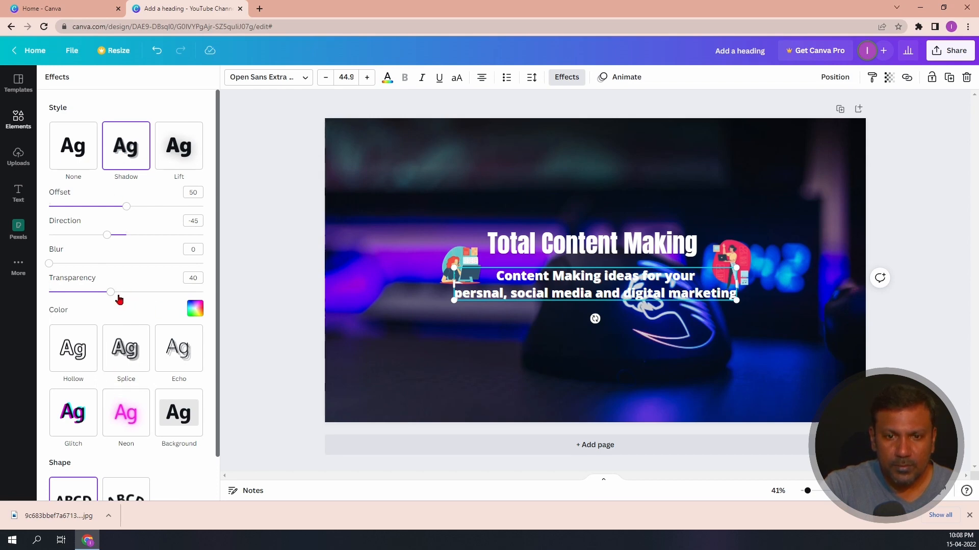
{"action": "left_click_drag", "start_coordinate": [111, 292], "coordinate": [203, 293]}
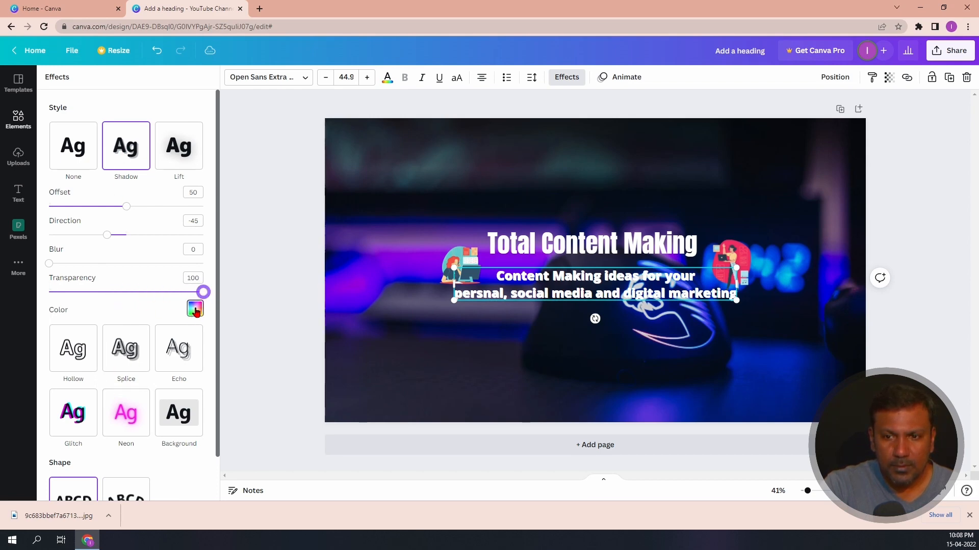
{"action": "left_click", "coordinate": [195, 309]}
{"action": "left_click", "coordinate": [86, 353]}
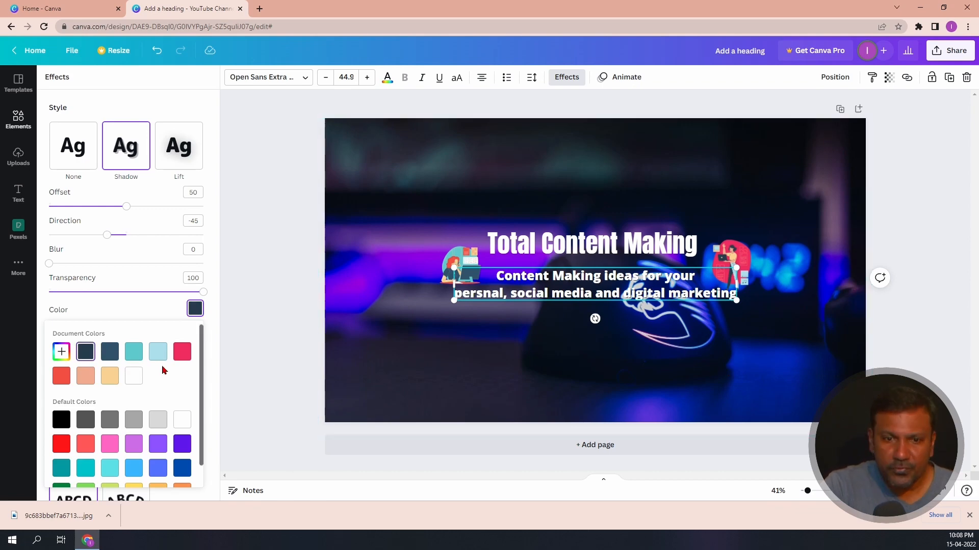
{"action": "left_click", "coordinate": [935, 332]}
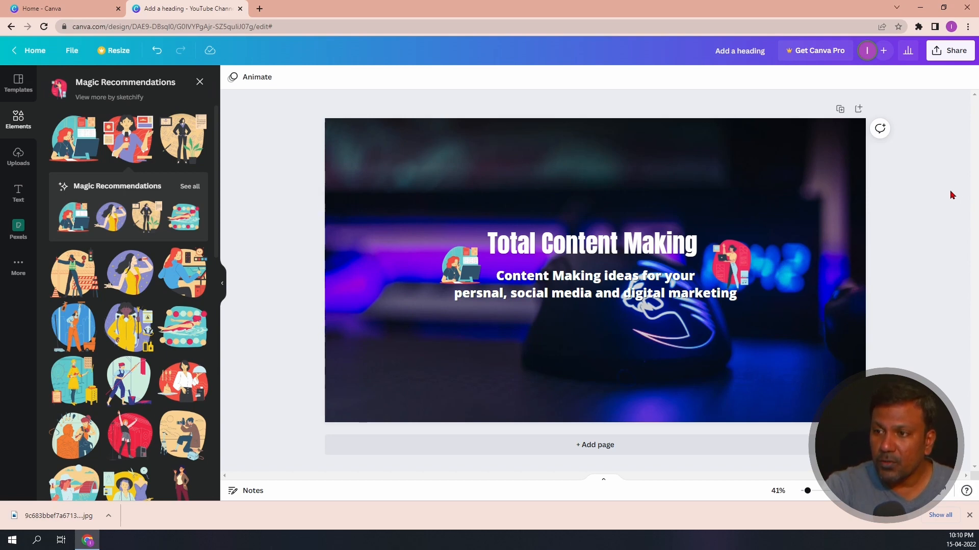
- Download the channel art as a PNG at size 1 (2560 × 1440 px)
{"action": "left_click", "coordinate": [941, 57]}
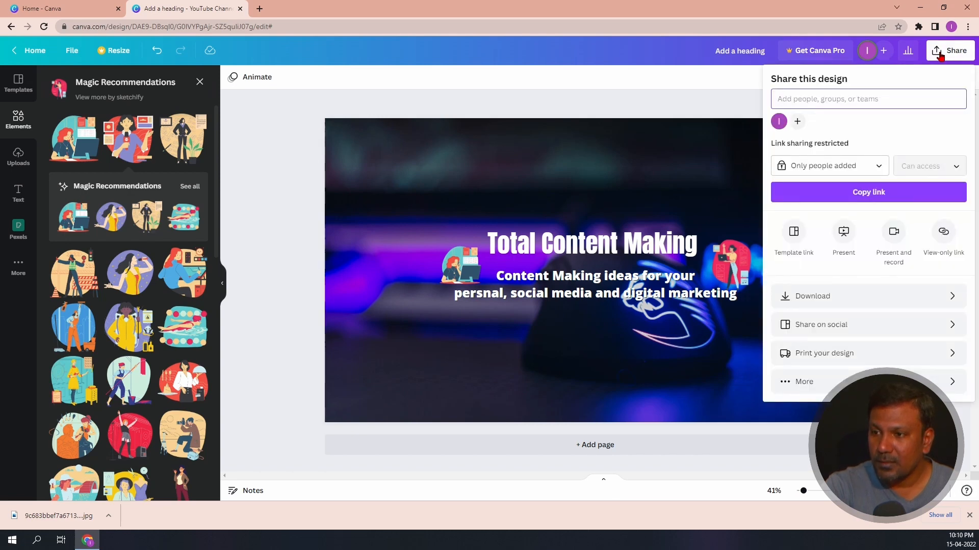
{"action": "left_click", "coordinate": [907, 304]}
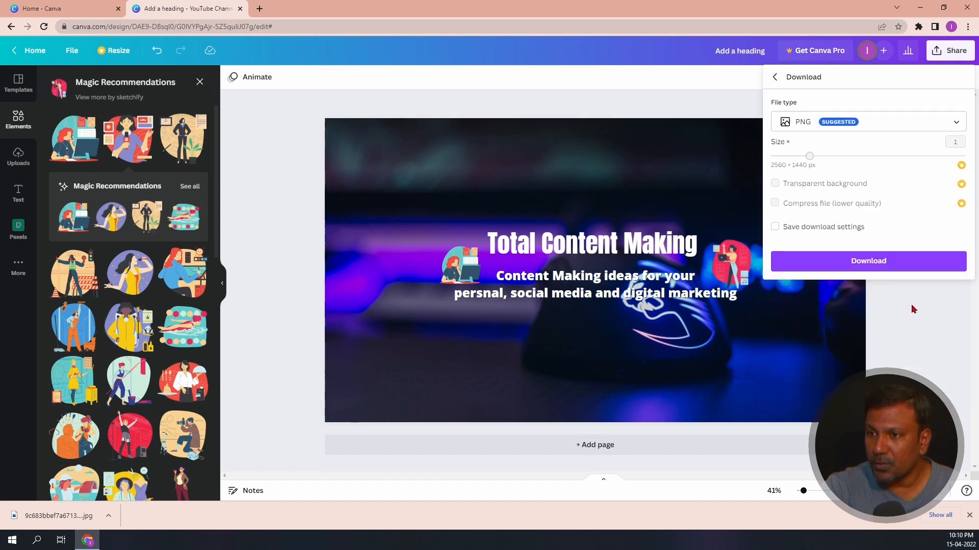
{"action": "left_click", "coordinate": [841, 266]}
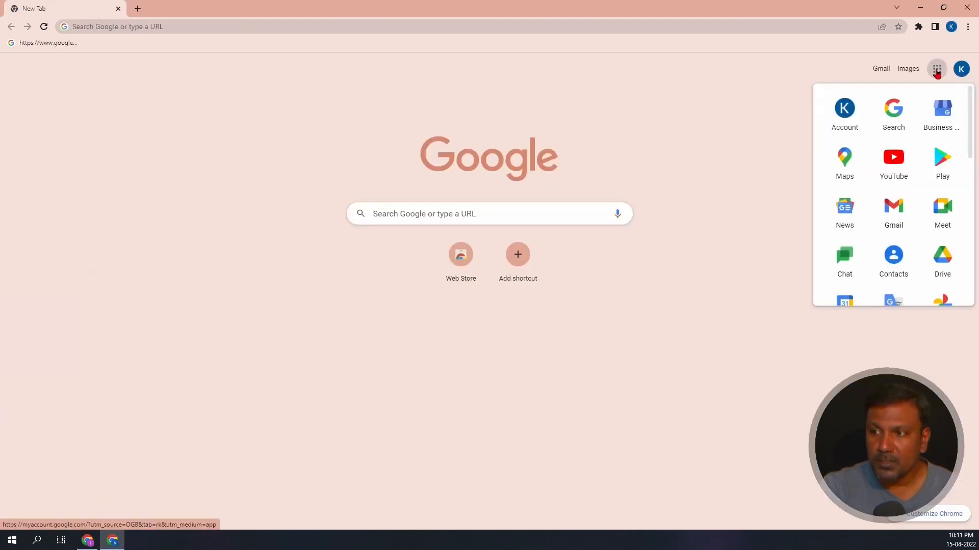
- Switch to YouTube, go to YouTube Studio and open the Branding settings in the channel customisation
{"action": "left_click", "coordinate": [909, 161]}
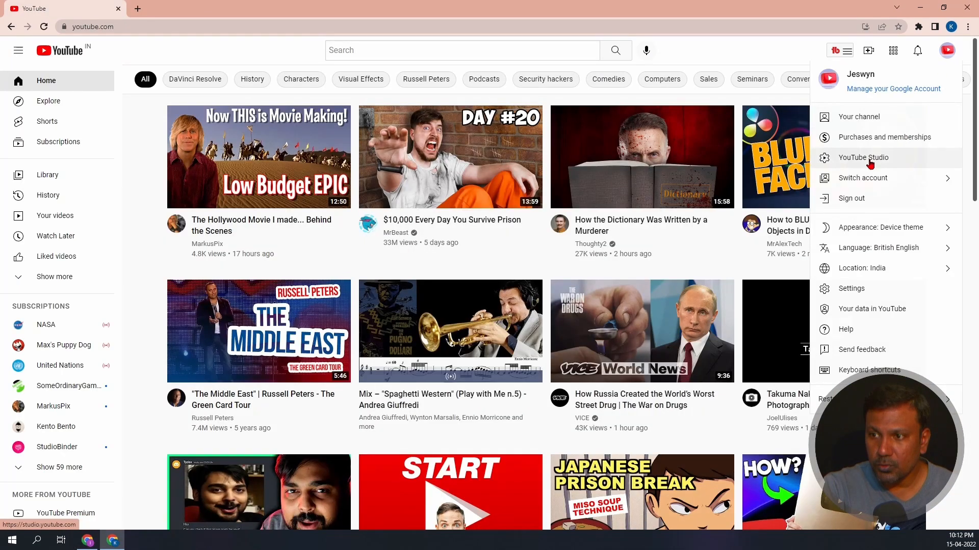
{"action": "left_click", "coordinate": [869, 160]}
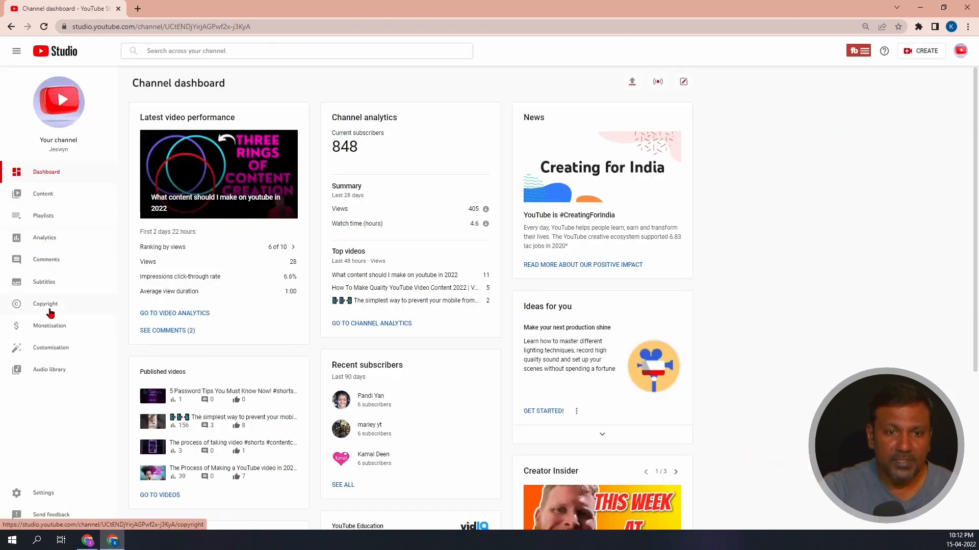
{"action": "left_click", "coordinate": [51, 349]}
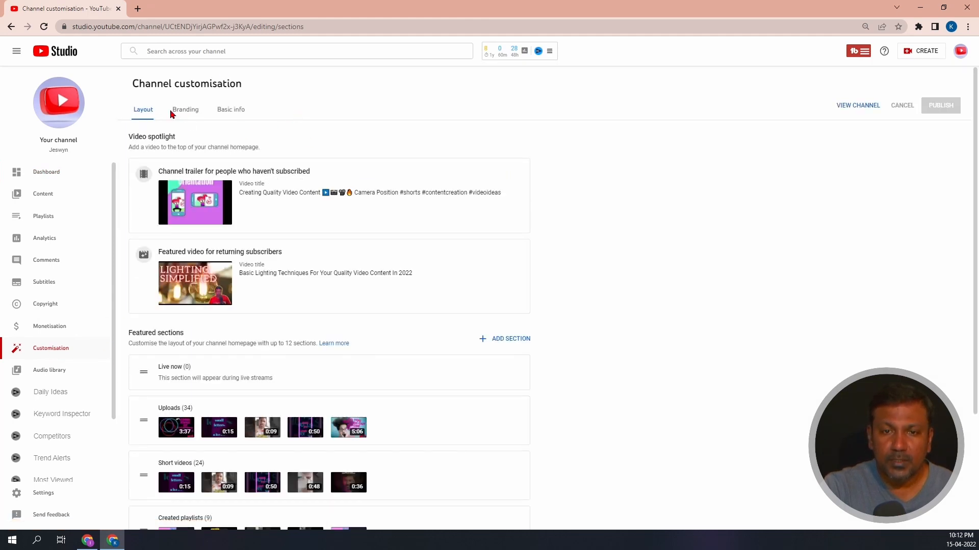
{"action": "left_click", "coordinate": [185, 111]}
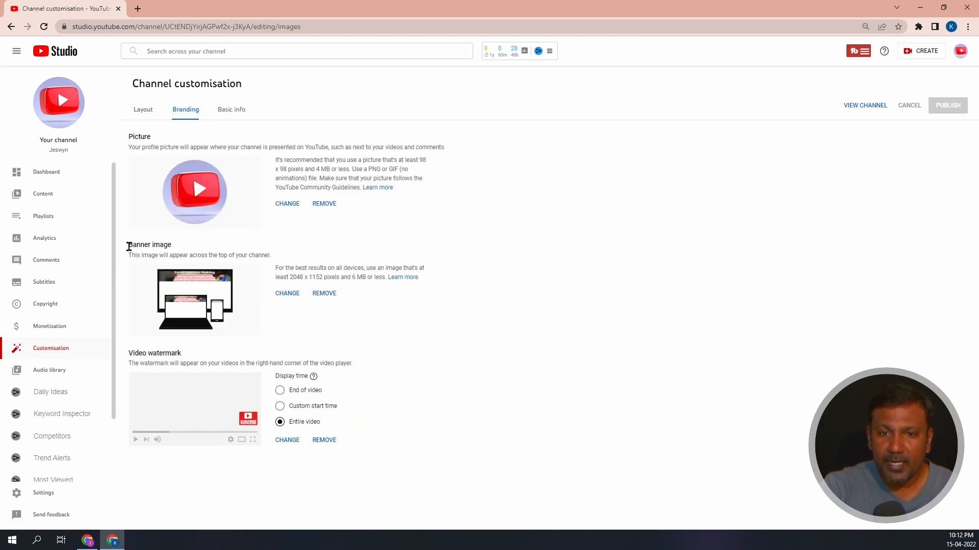
{"action": "left_click_drag", "start_coordinate": [129, 247], "coordinate": [201, 249]}
{"action": "left_click", "coordinate": [139, 136]}
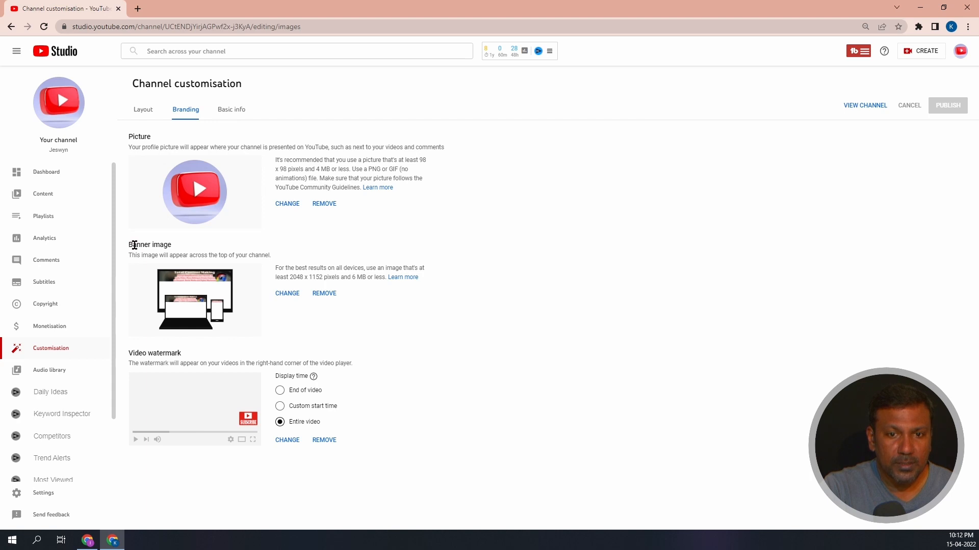
{"action": "left_click_drag", "start_coordinate": [133, 245], "coordinate": [174, 250]}
{"action": "left_click", "coordinate": [383, 328]}
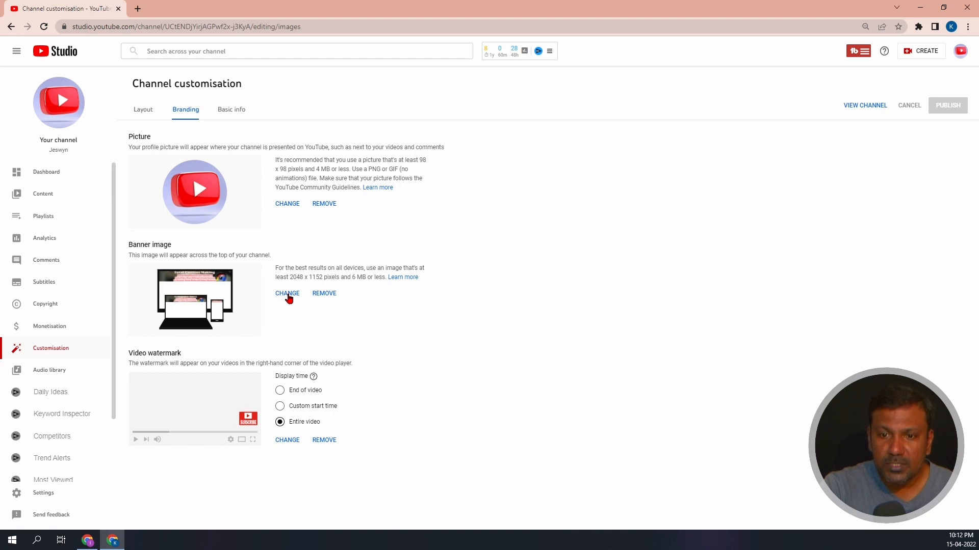
- Replace the channel's banner image with "Add a heading" from Downloads, publish it and view the channel
{"action": "left_click", "coordinate": [287, 294]}
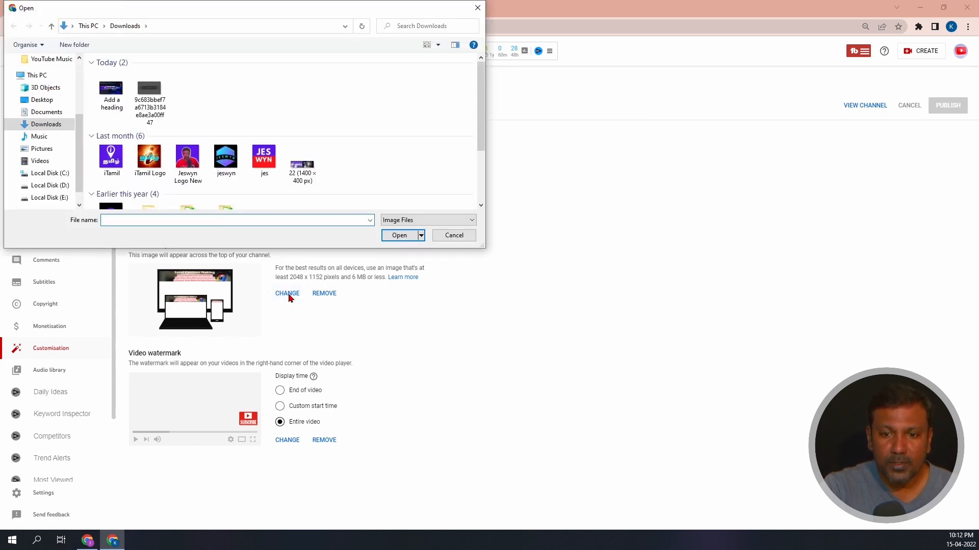
{"action": "left_click", "coordinate": [113, 95]}
{"action": "left_click", "coordinate": [400, 236]}
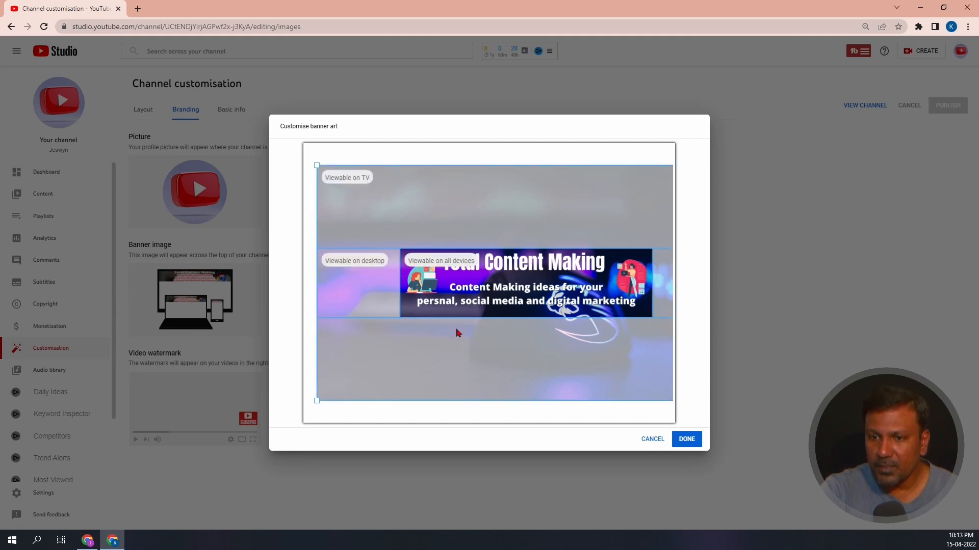
{"action": "left_click", "coordinate": [686, 439]}
{"action": "left_click", "coordinate": [943, 106]}
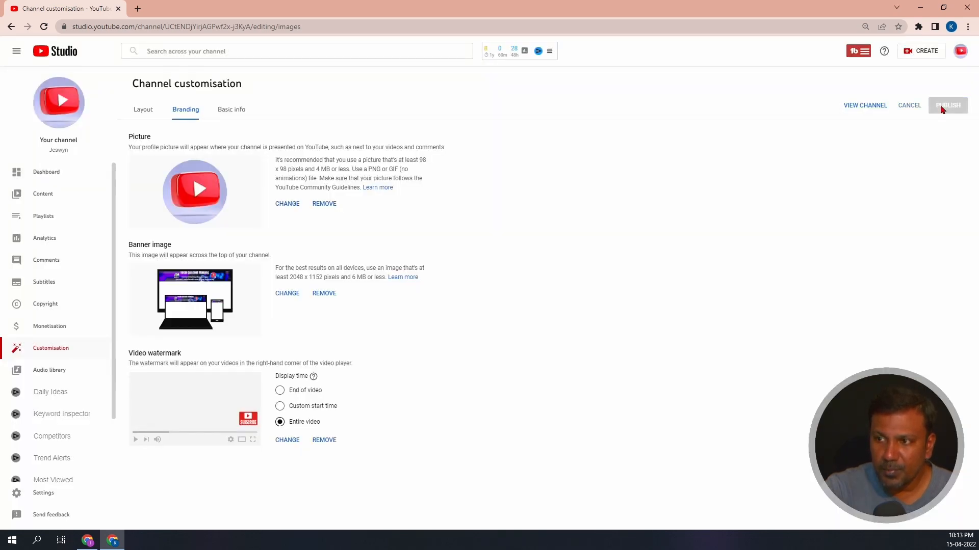
{"action": "left_click", "coordinate": [864, 106]}
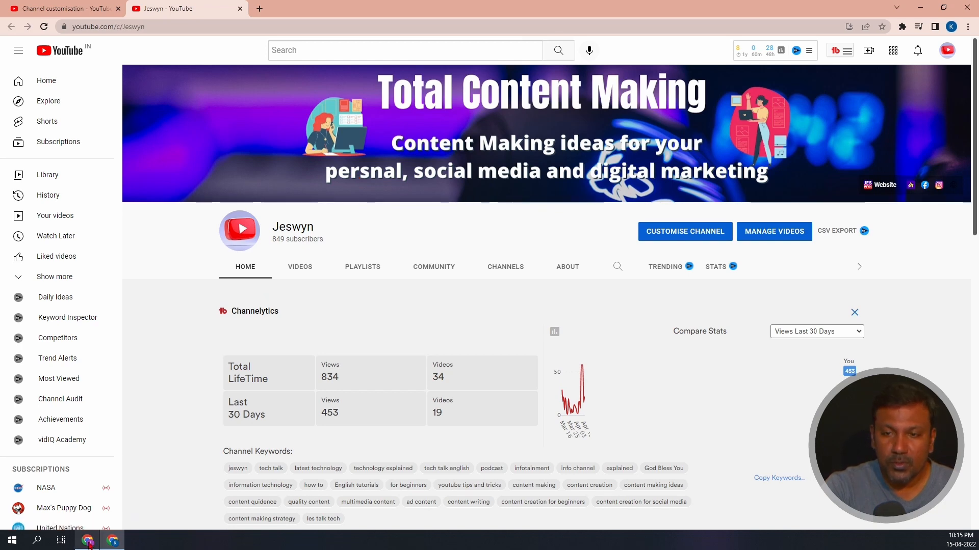
- Switch back to Canva and correct the misspelled word "persnal" in the tagline to "personal"
{"action": "mouse_move", "coordinate": [87, 543]}
{"action": "left_click", "coordinate": [82, 489]}
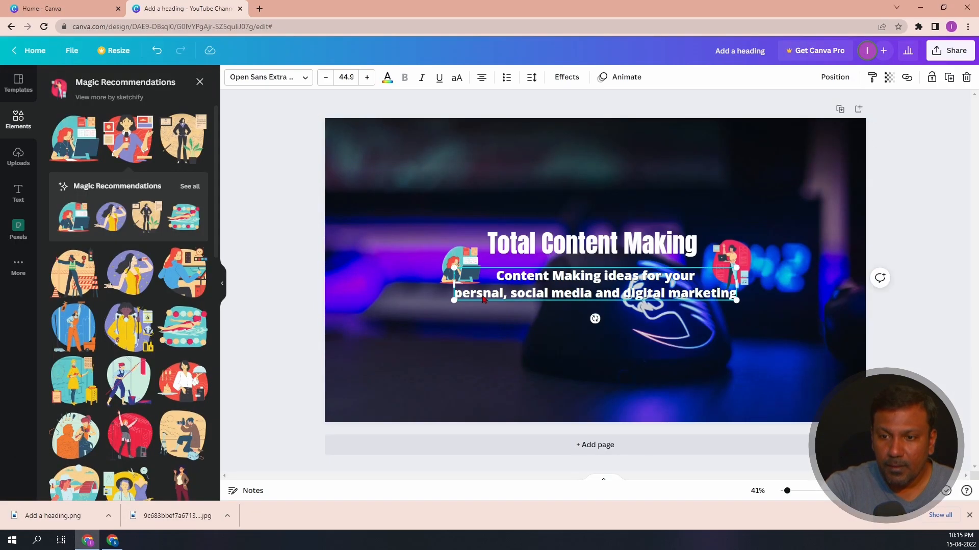
{"action": "key", "text": "Escape"}
- Download the corrected channel art design again
{"action": "left_click", "coordinate": [949, 50]}
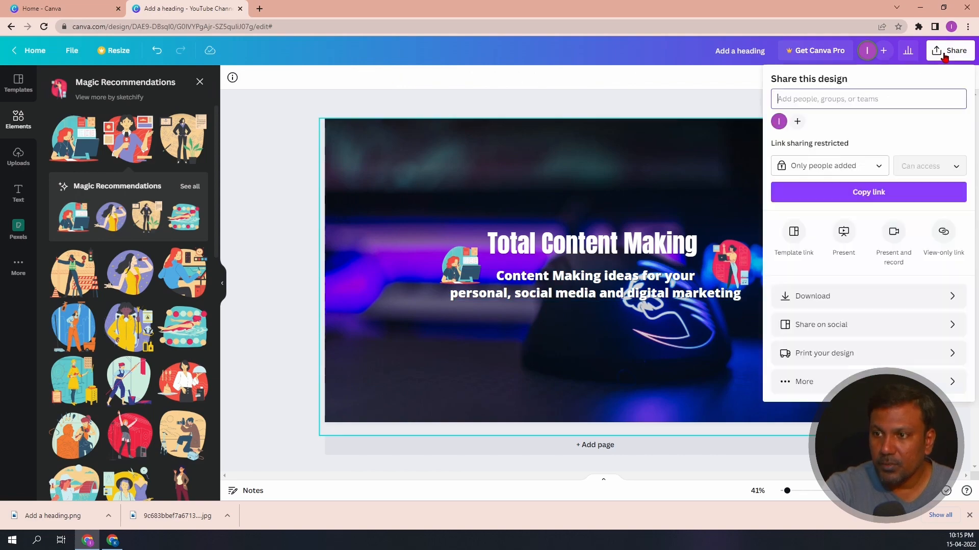
{"action": "left_click", "coordinate": [932, 296]}
{"action": "left_click", "coordinate": [913, 260]}
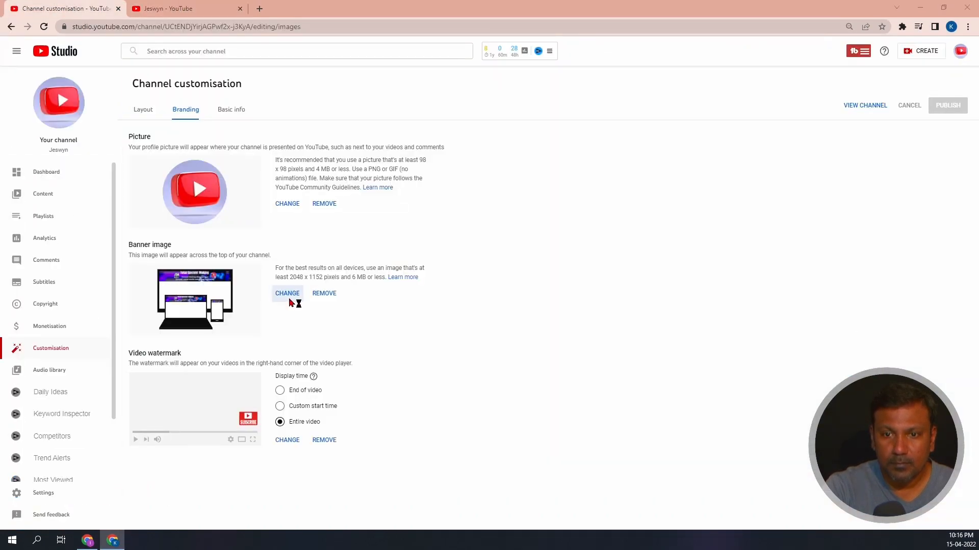
- In YouTube Studio, replace the banner image with the corrected download, publish it and return to the channel page
{"action": "left_click", "coordinate": [287, 293]}
{"action": "left_click", "coordinate": [110, 94]}
{"action": "left_click", "coordinate": [402, 237]}
{"action": "left_click", "coordinate": [686, 439]}
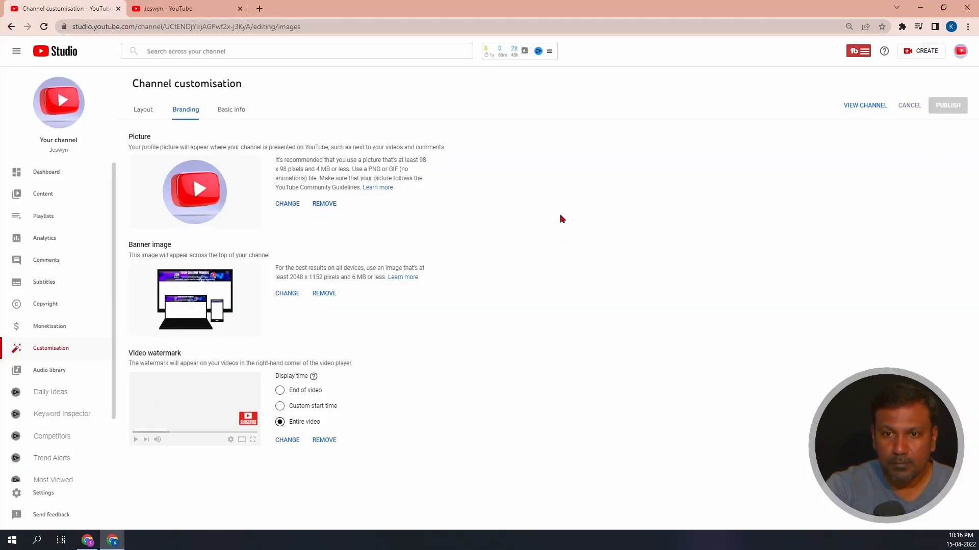
{"action": "left_click", "coordinate": [168, 8]}
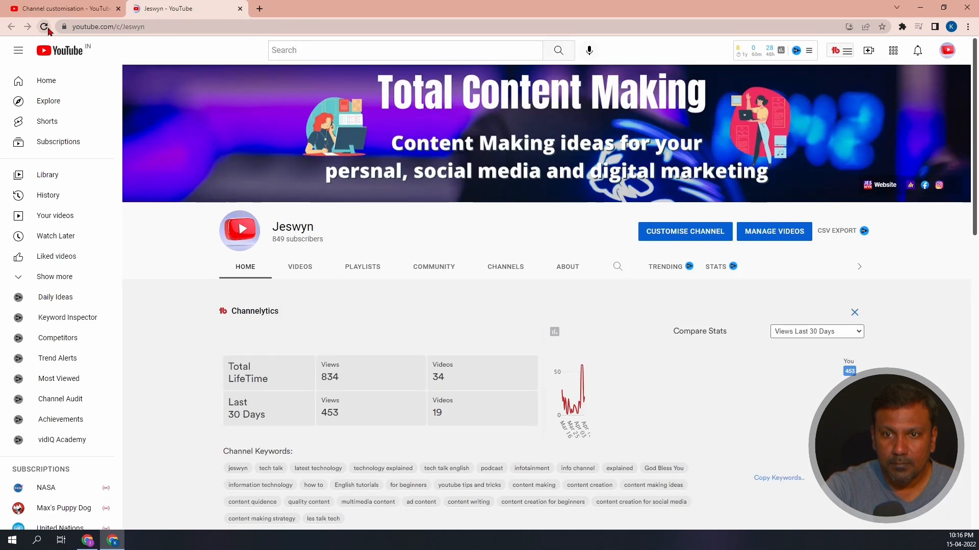